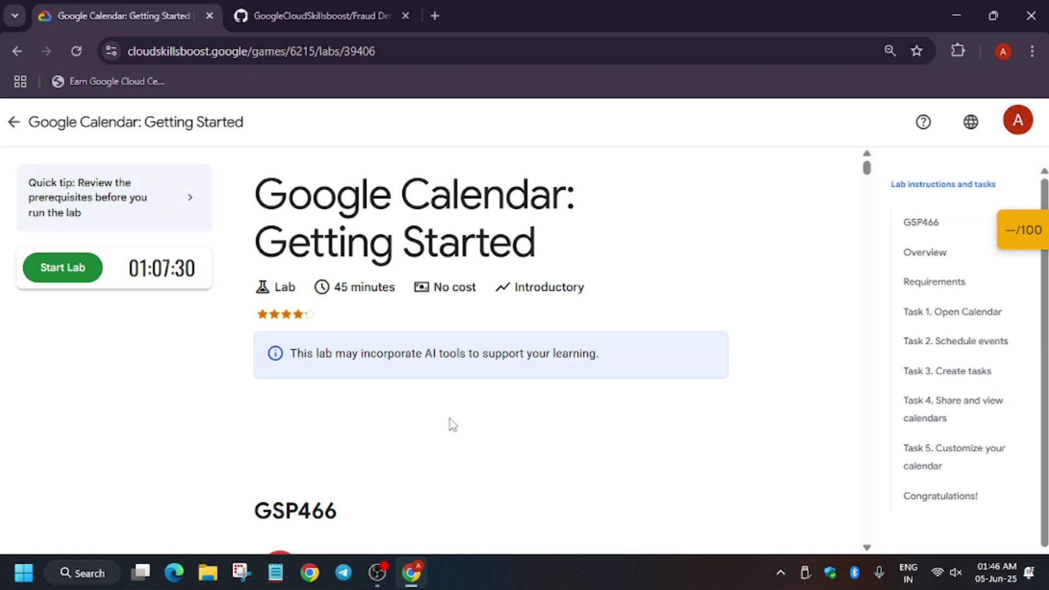
Step: Start the lab, open Google Calendar in an incognito window, and accept the new account's terms
click(89, 279)
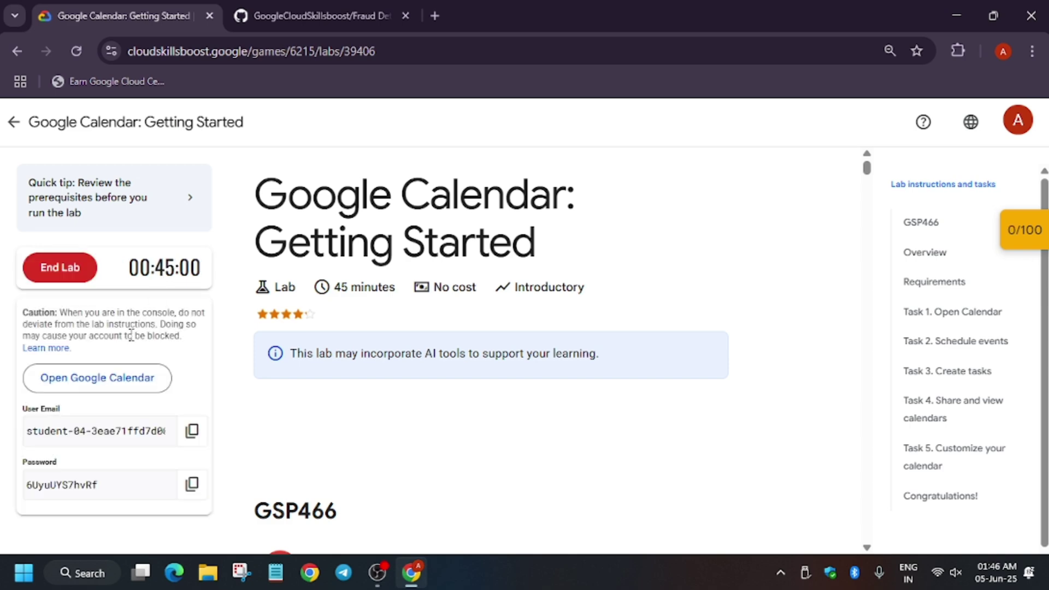
right_click(111, 369)
click(133, 227)
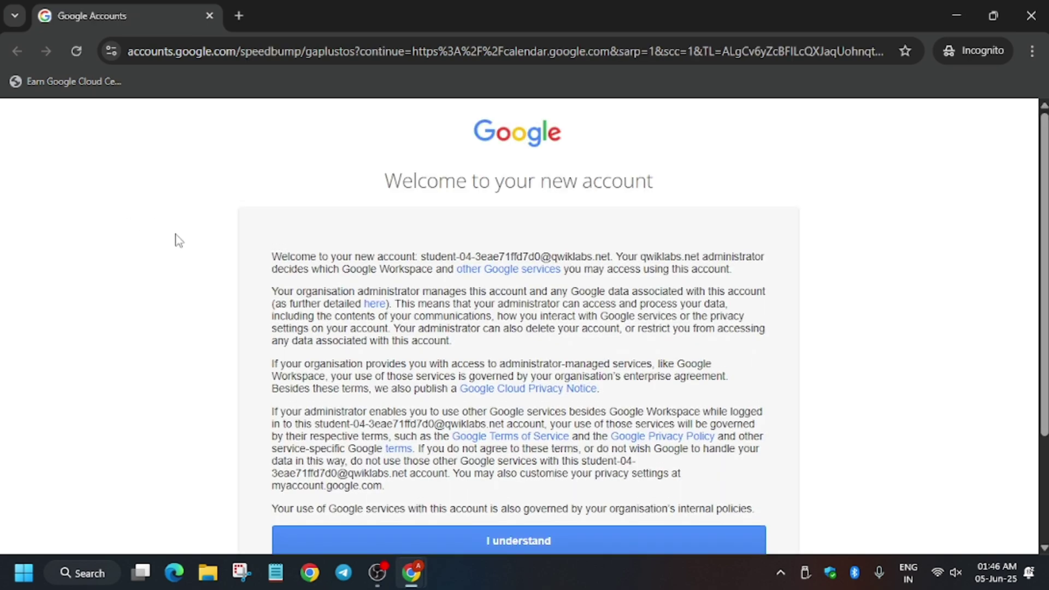
click(581, 542)
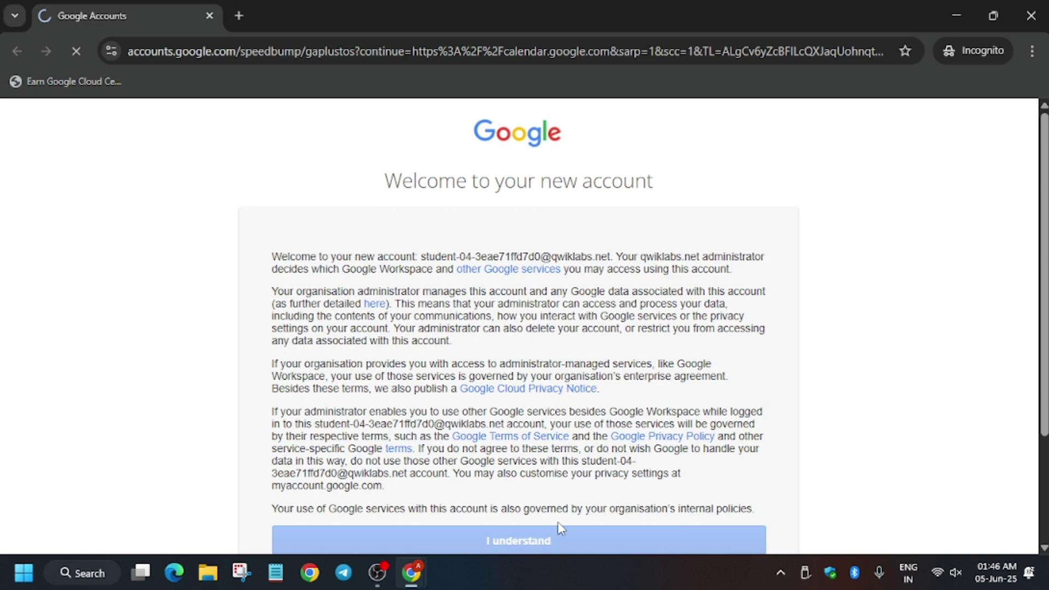
Step: Jump to the Task 1 and Task 2 scheduling instructions in the lab
key(alt+Tab)
click(995, 315)
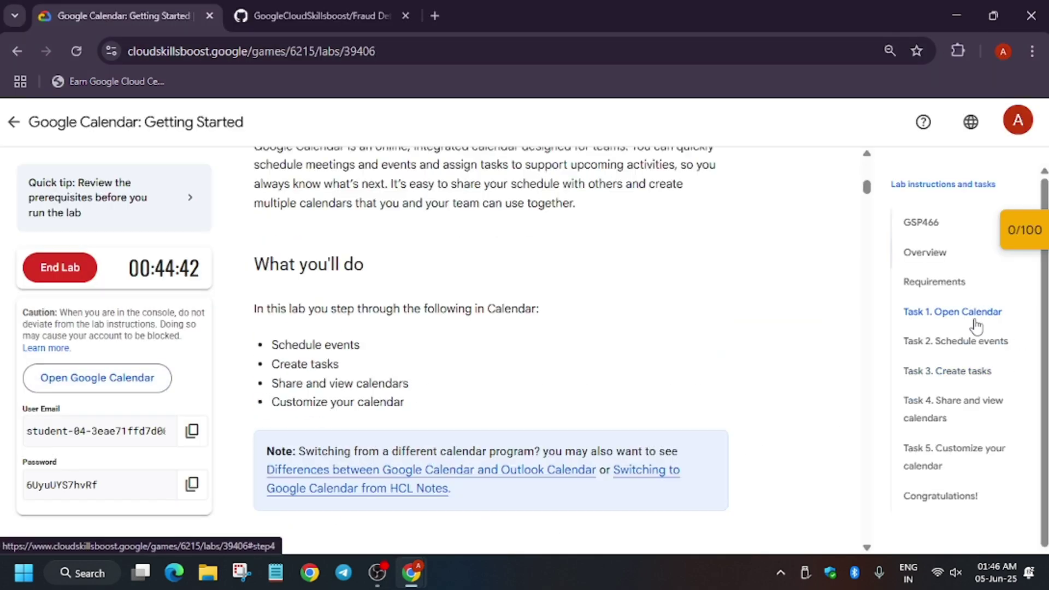
click(971, 340)
scroll(489, 401, down, 10)
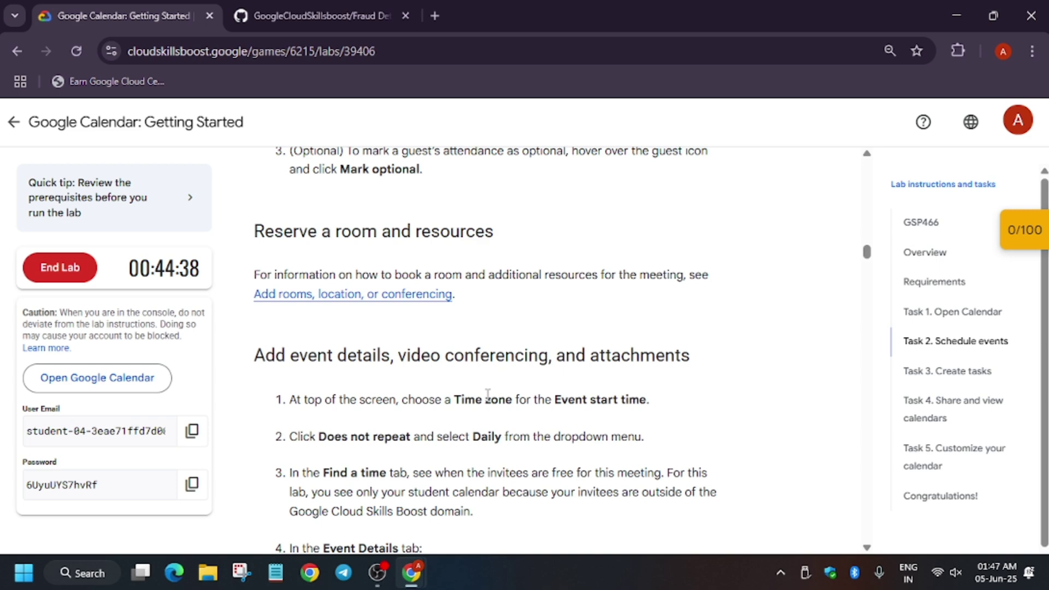
scroll(489, 398, up, 8)
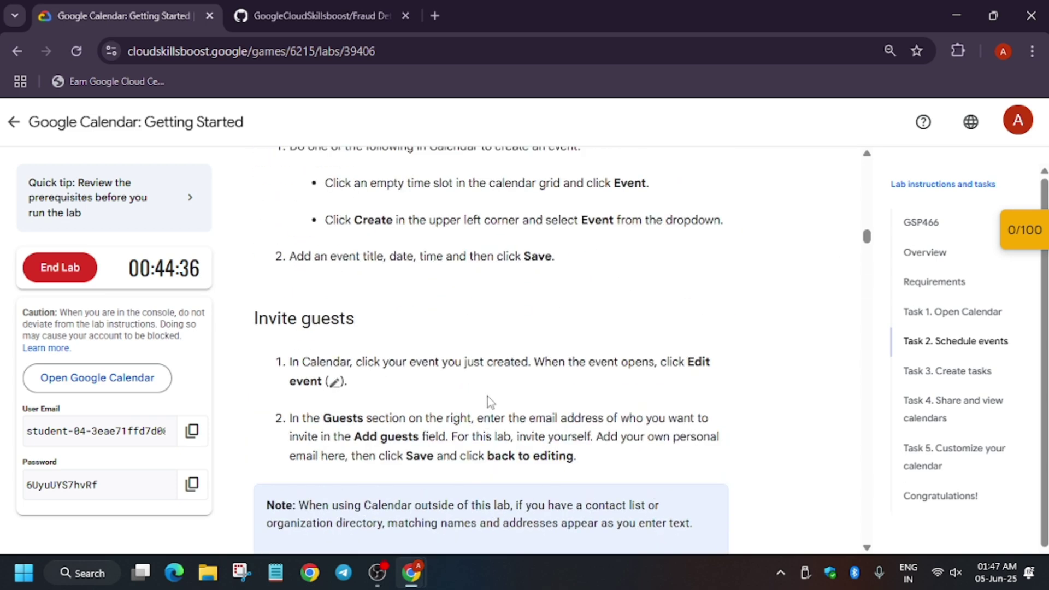
scroll(487, 397, up, 3)
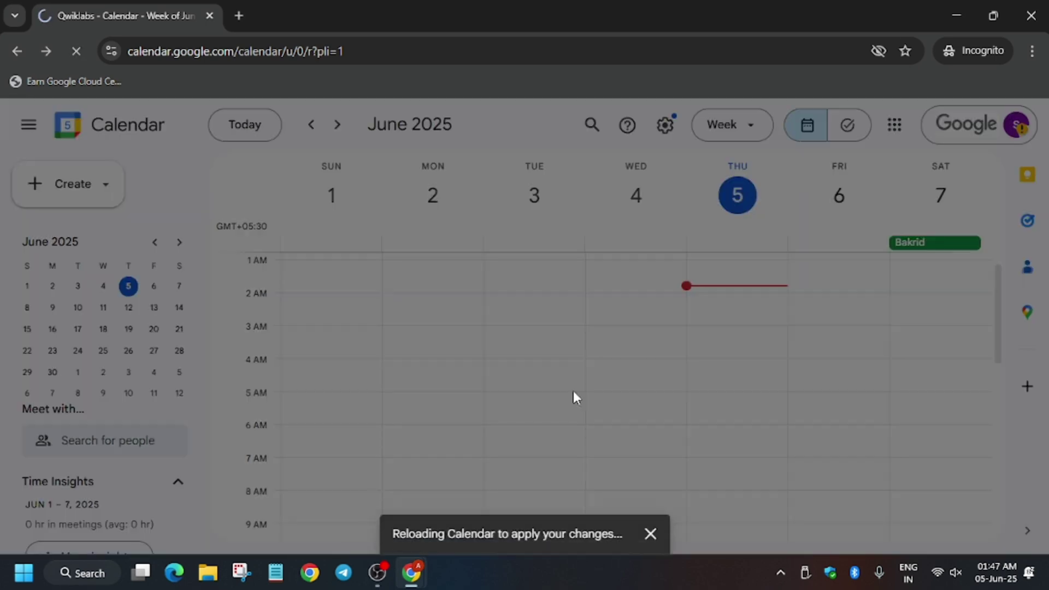
Step: Read further down through the Task 2 event-scheduling instructions
key(alt+Tab)
scroll(523, 399, down, 3)
scroll(523, 399, up, 3)
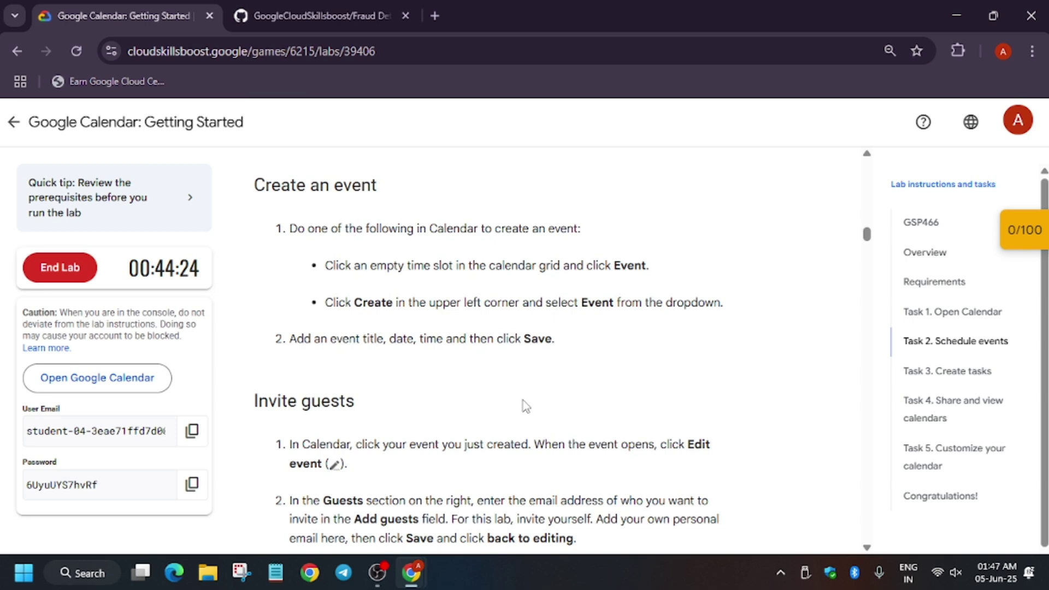
scroll(523, 401, down, 3)
scroll(521, 406, down, 2)
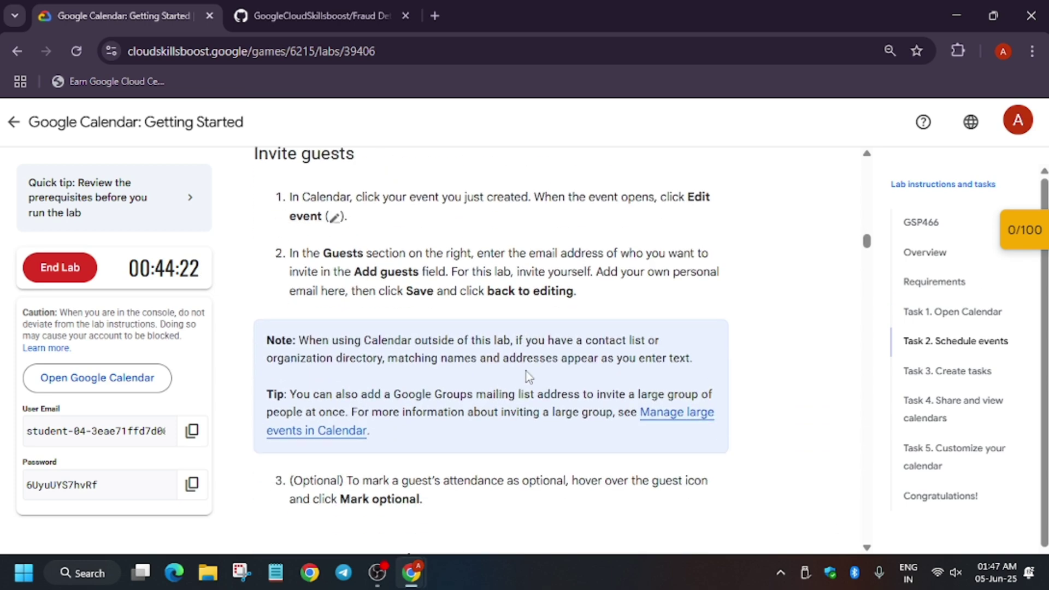
scroll(528, 377, down, 9)
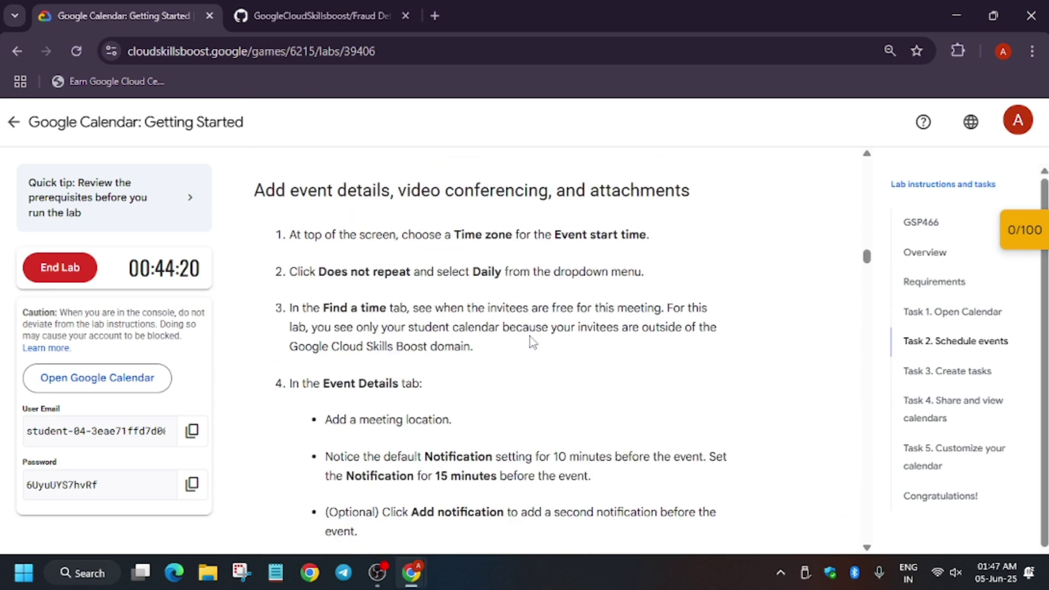
scroll(530, 336, down, 2)
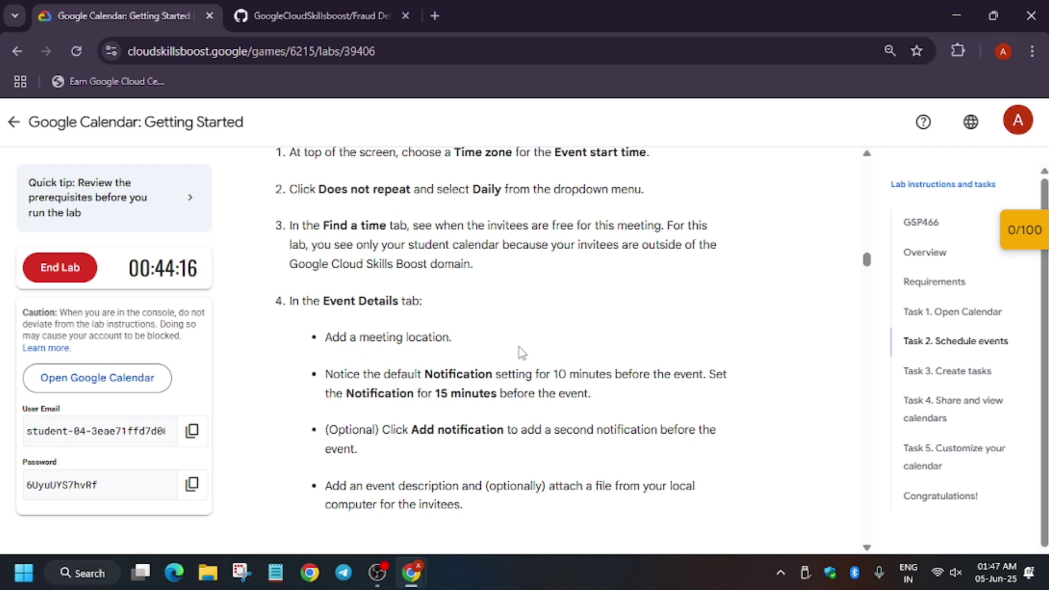
scroll(520, 348, down, 2)
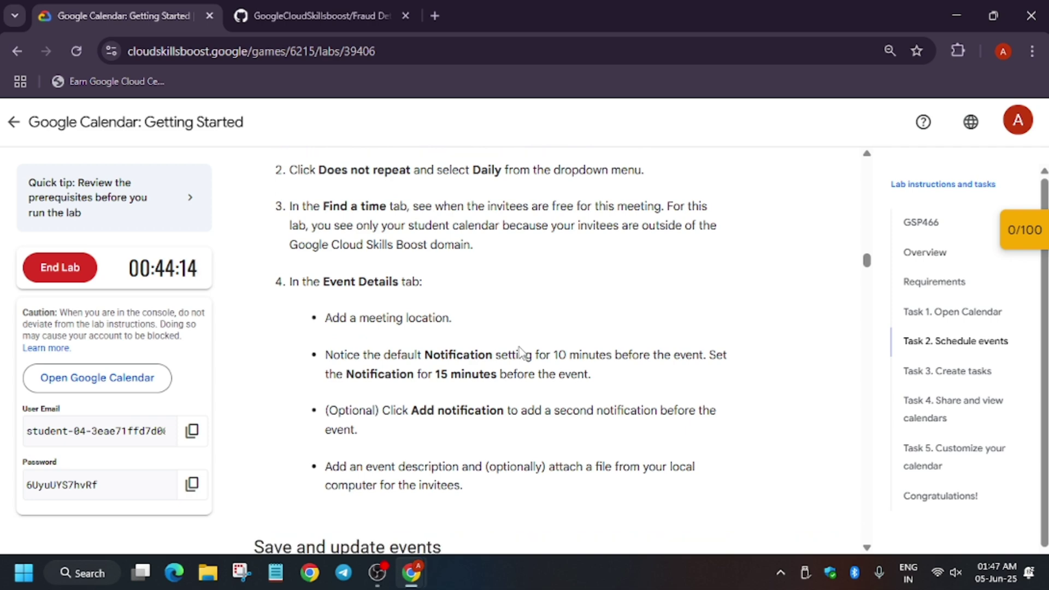
Step: Dismiss the dark-mode announcement and start a new event from Create > Event
key(alt+Tab)
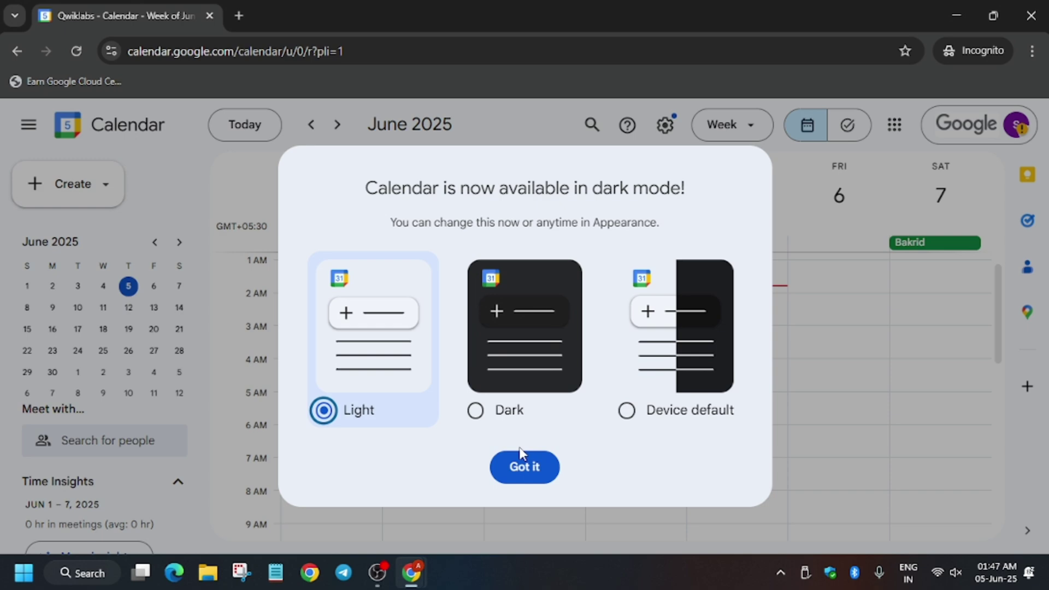
click(533, 466)
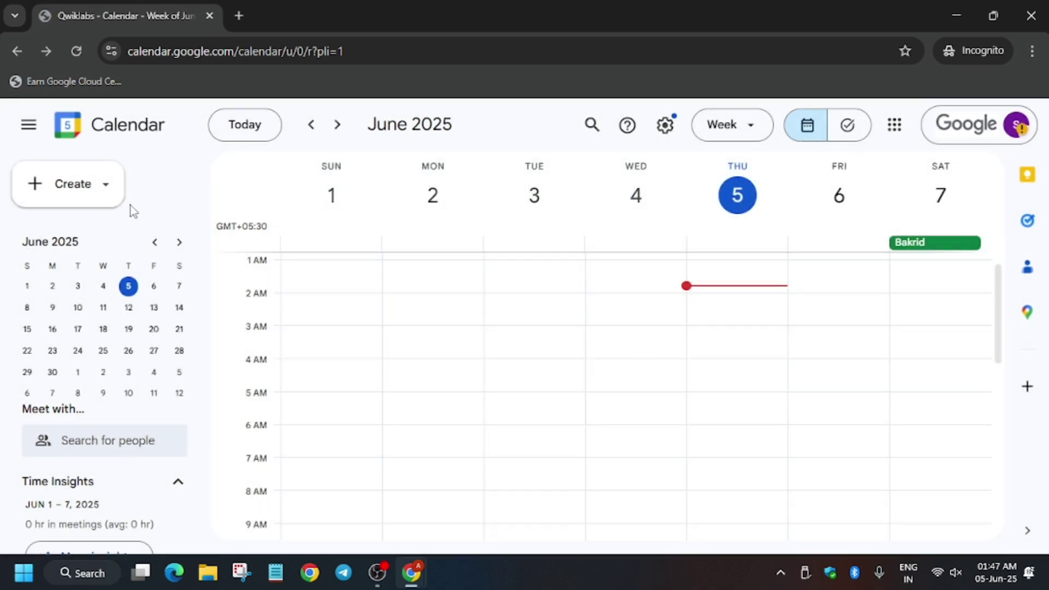
click(108, 200)
click(106, 247)
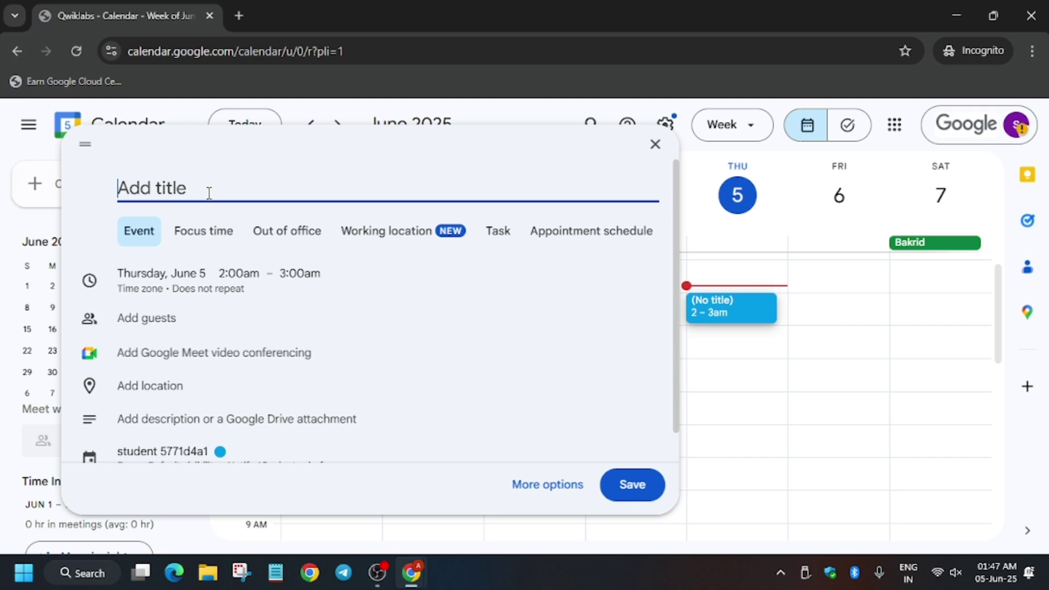
Step: Title the new event 'PArty'
key(alt+Tab)
scroll(357, 273, up, 5)
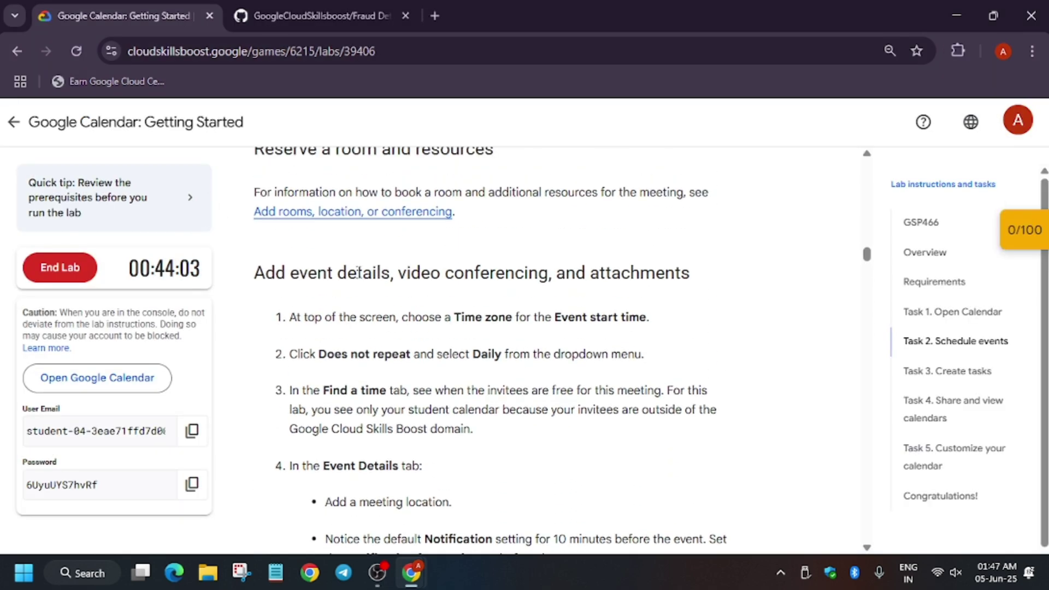
scroll(357, 273, down, 2)
key(alt+Tab)
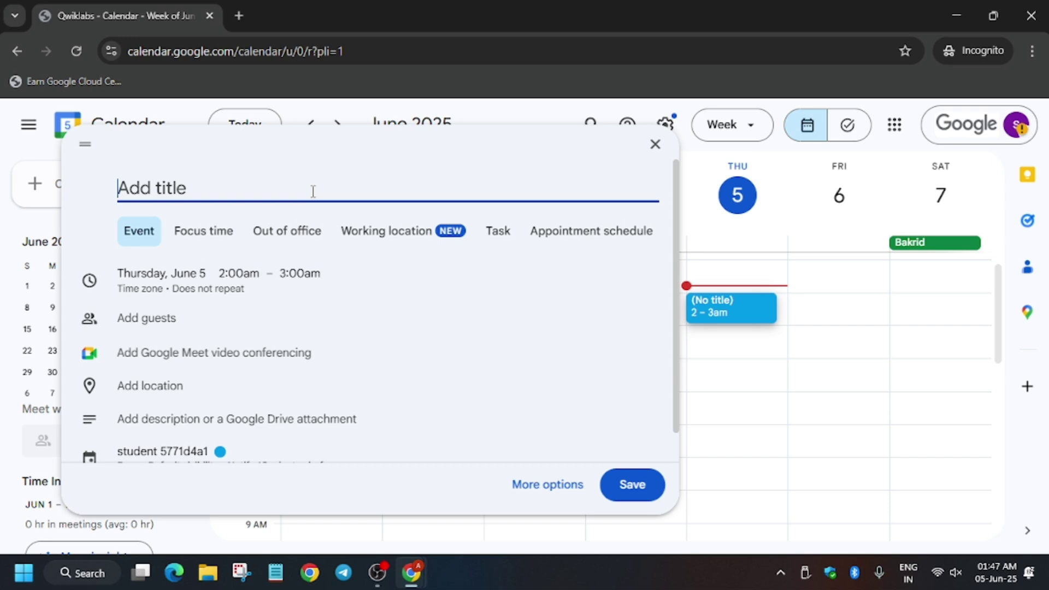
text(PArty)
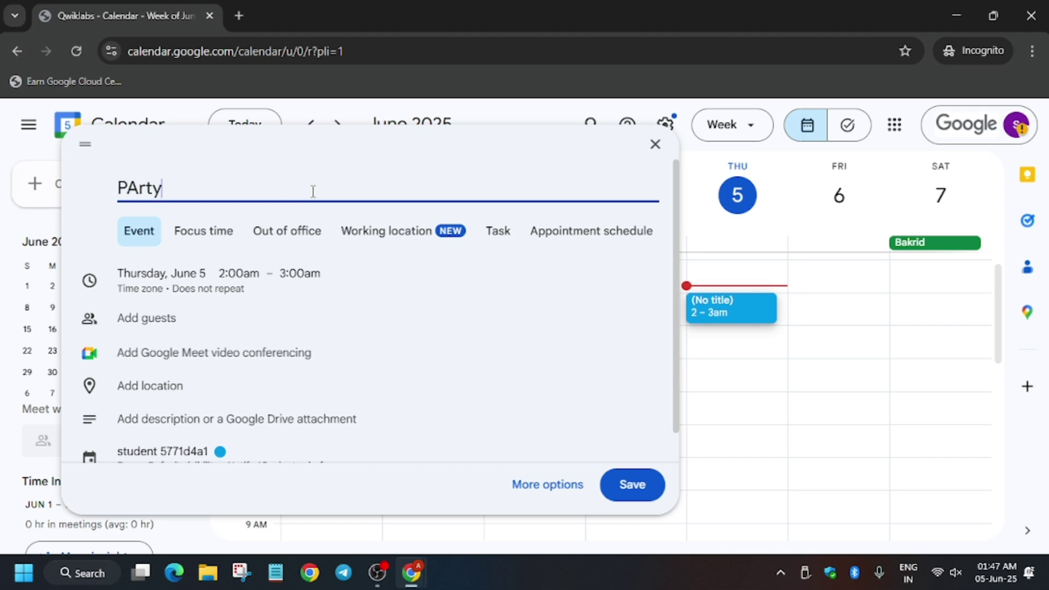
Step: Invite two guests, each an edited copy of the lab account's email address
click(196, 317)
key(alt+Tab)
key(alt+Tab)
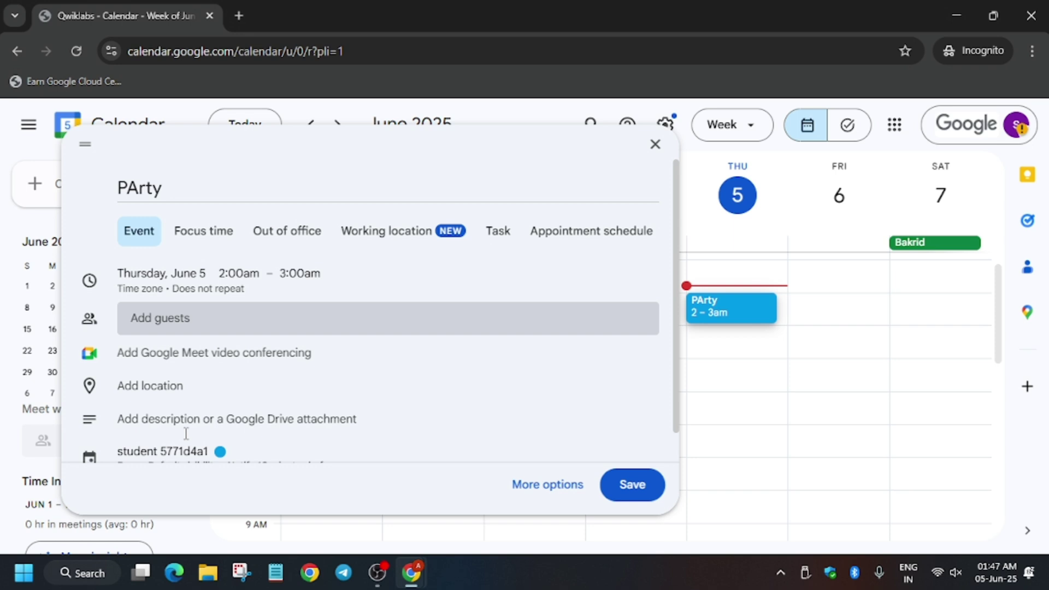
key(ctrl+v)
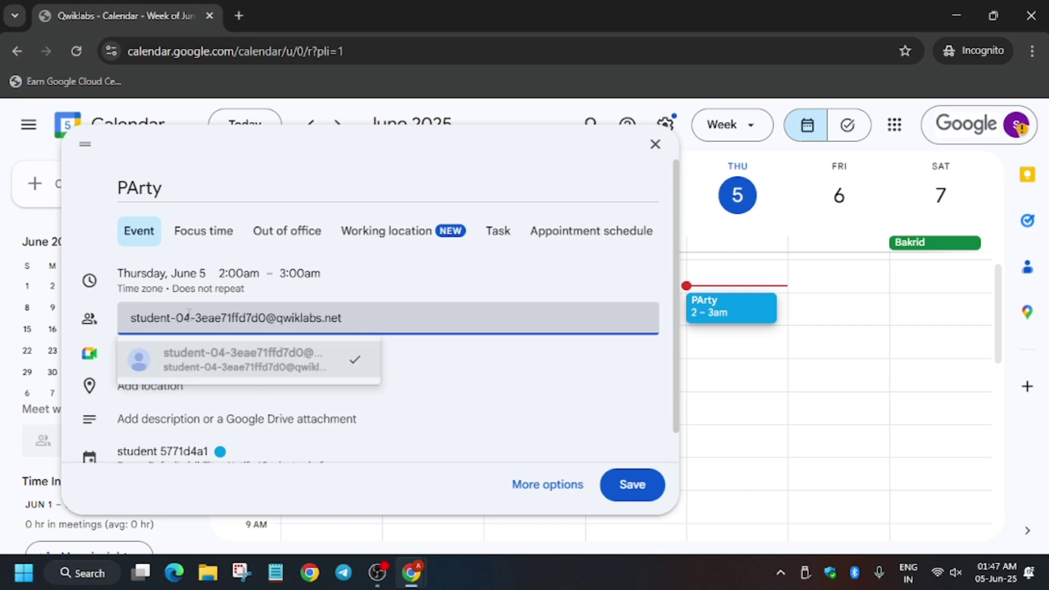
click(188, 317)
text(a)
key(Return)
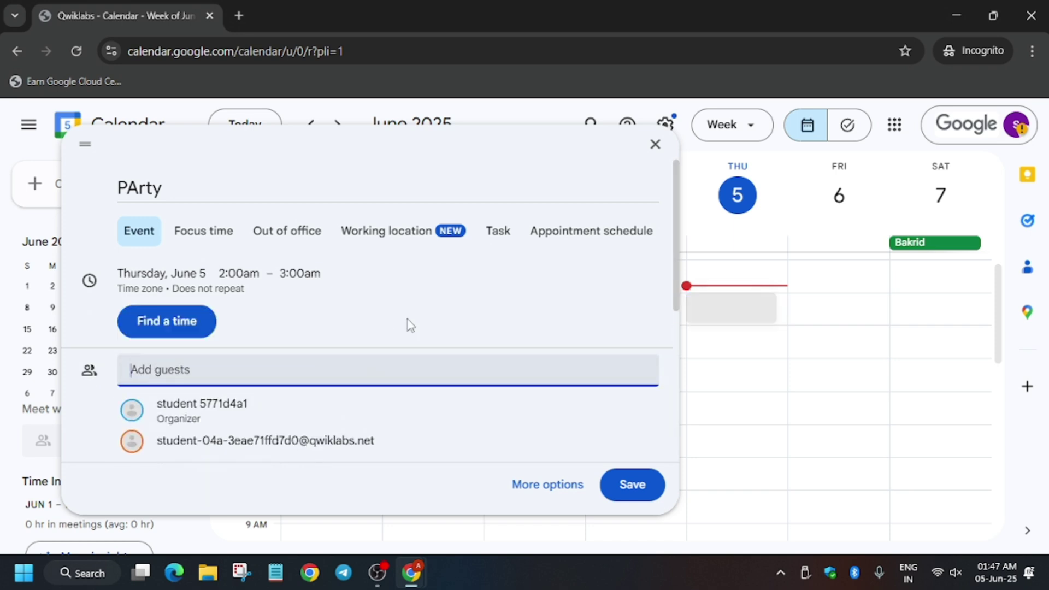
key(ctrl+v)
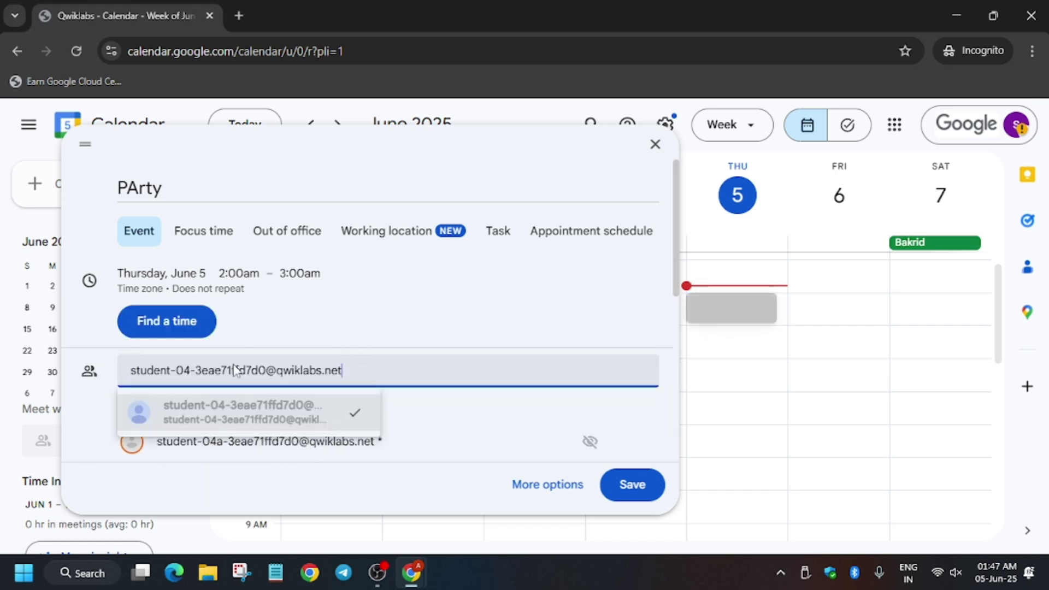
click(190, 369)
text(ss)
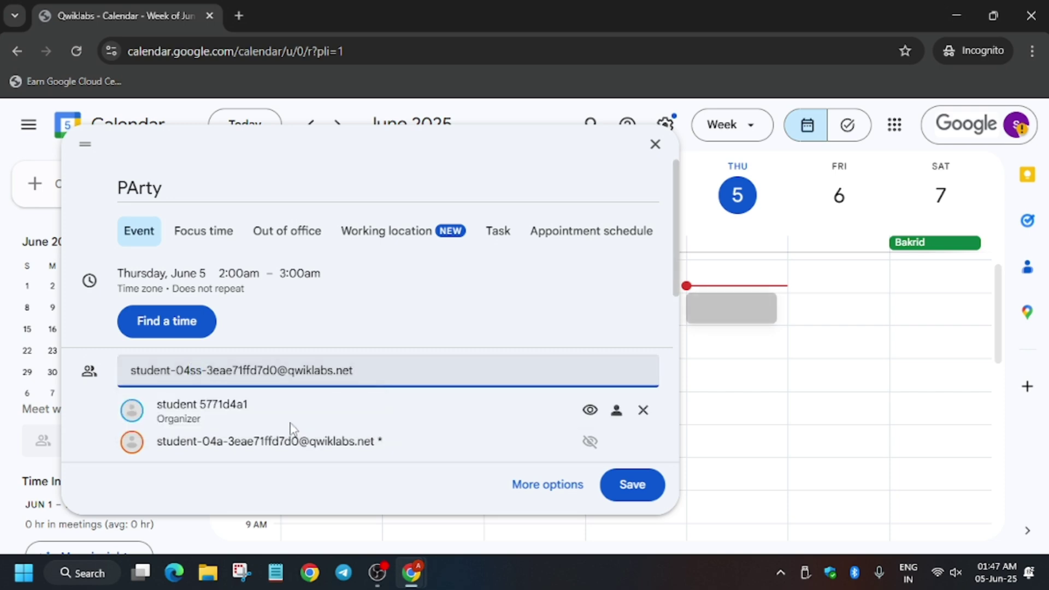
key(Return)
Step: Mark the PArty event as all day
scroll(333, 393, down, 3)
scroll(328, 383, up, 3)
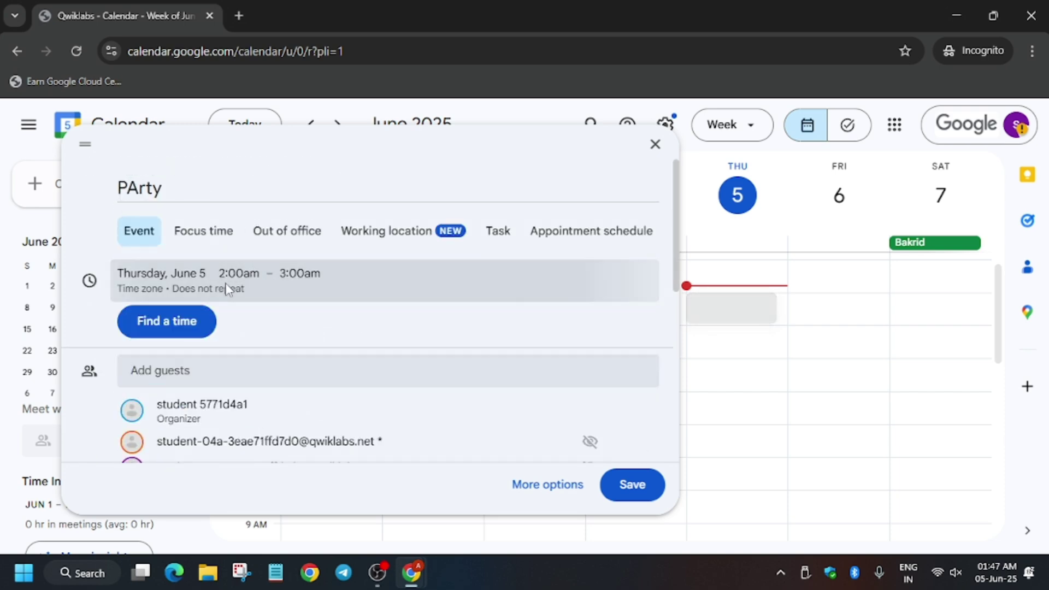
click(227, 288)
click(174, 315)
key(alt+Tab)
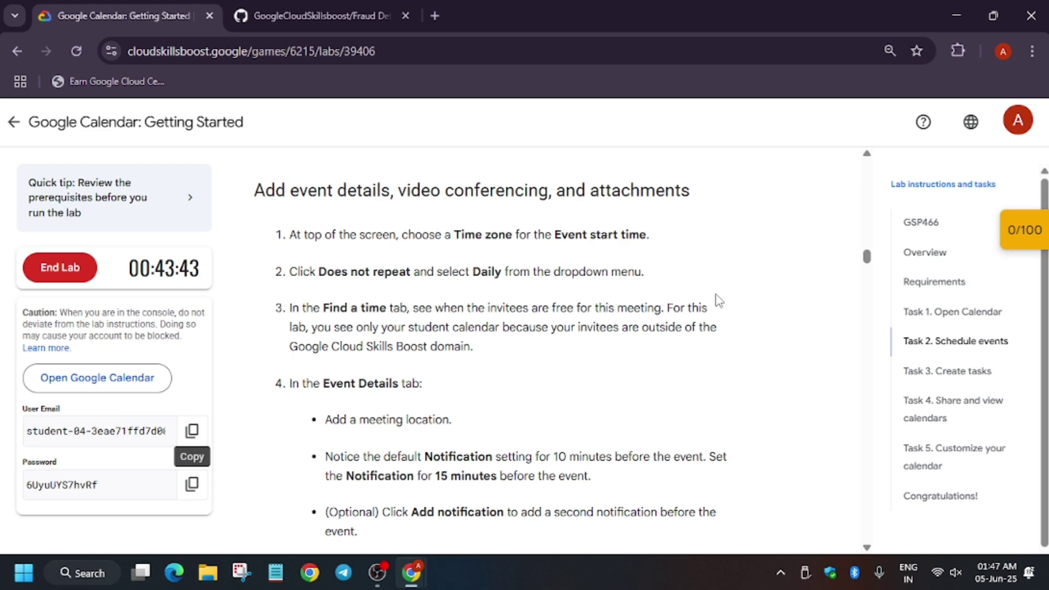
Step: Turn all-day back off and make the PArty event repeat daily
key(alt+Tab)
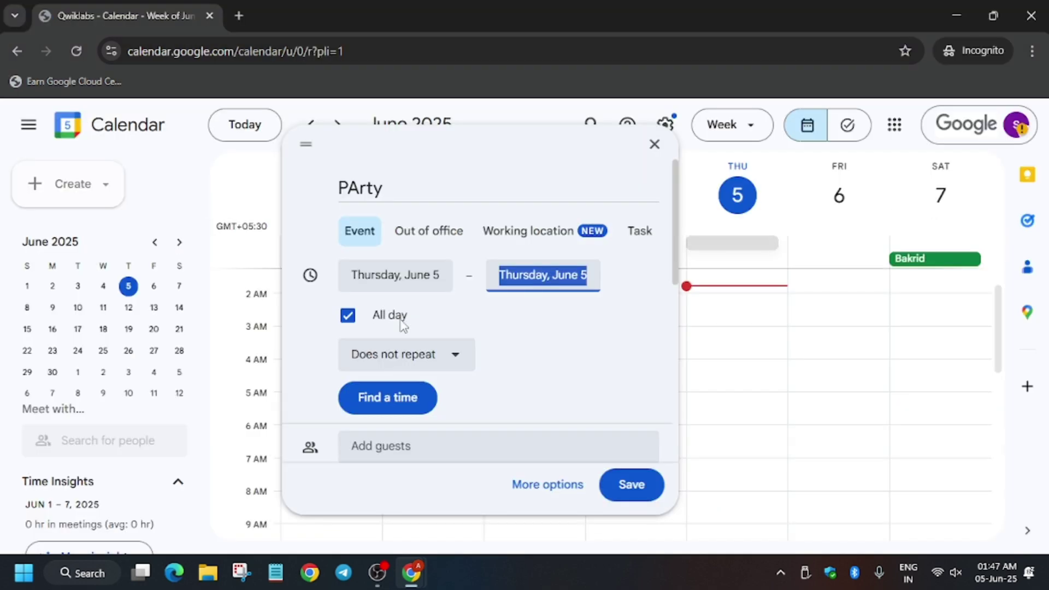
click(397, 321)
click(182, 360)
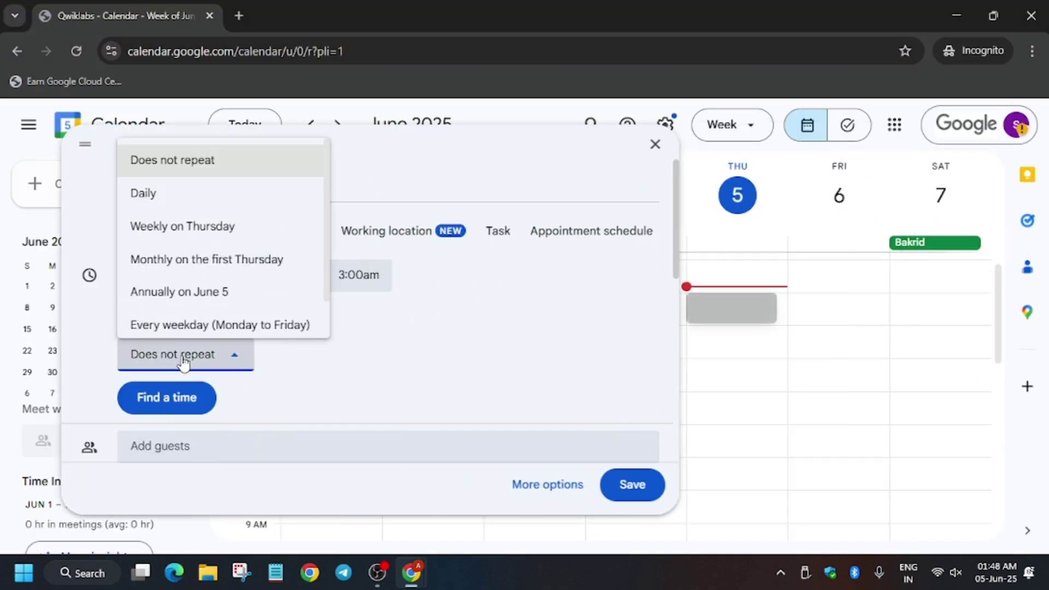
click(201, 195)
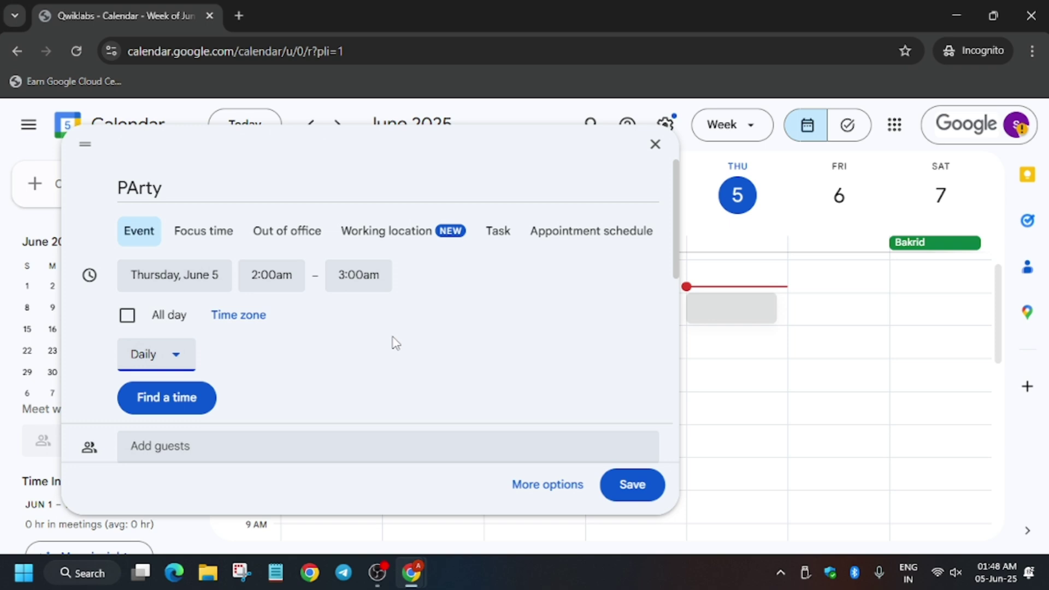
Step: Set the event's notification to 15 minutes before
scroll(391, 350, down, 3)
scroll(391, 354, down, 5)
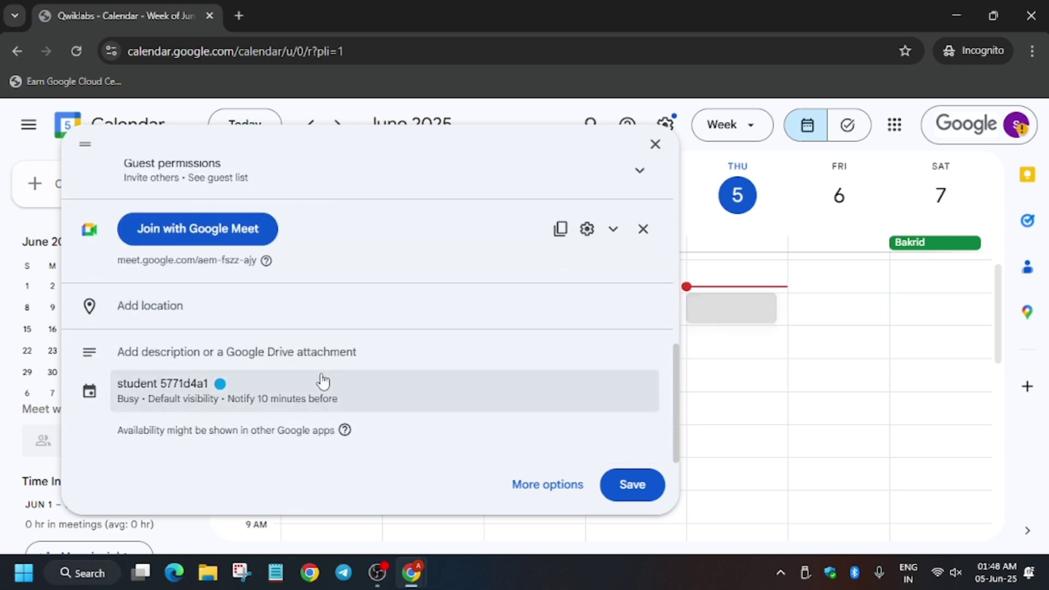
click(311, 379)
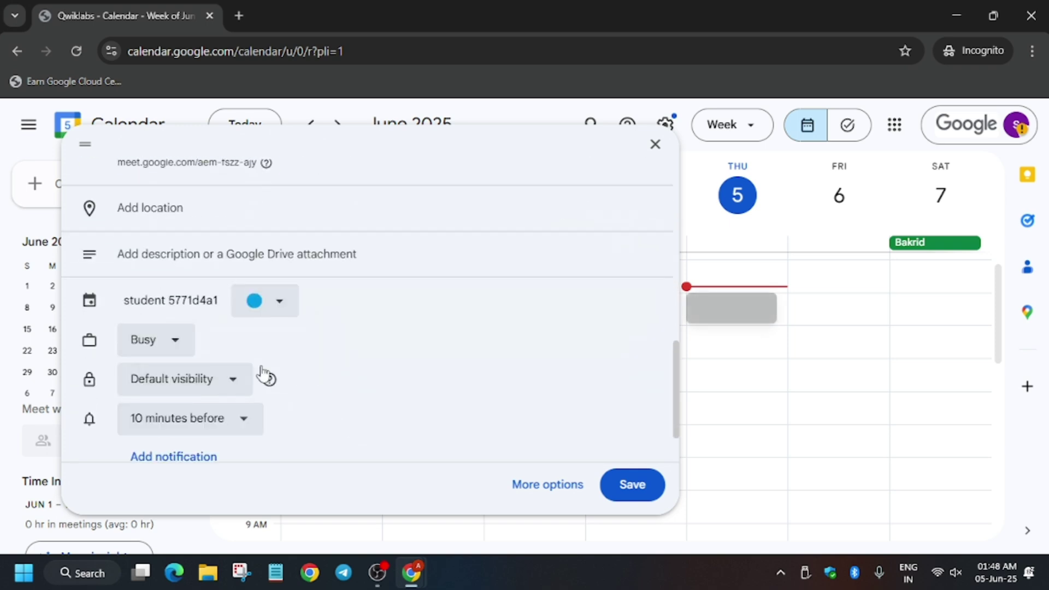
click(188, 424)
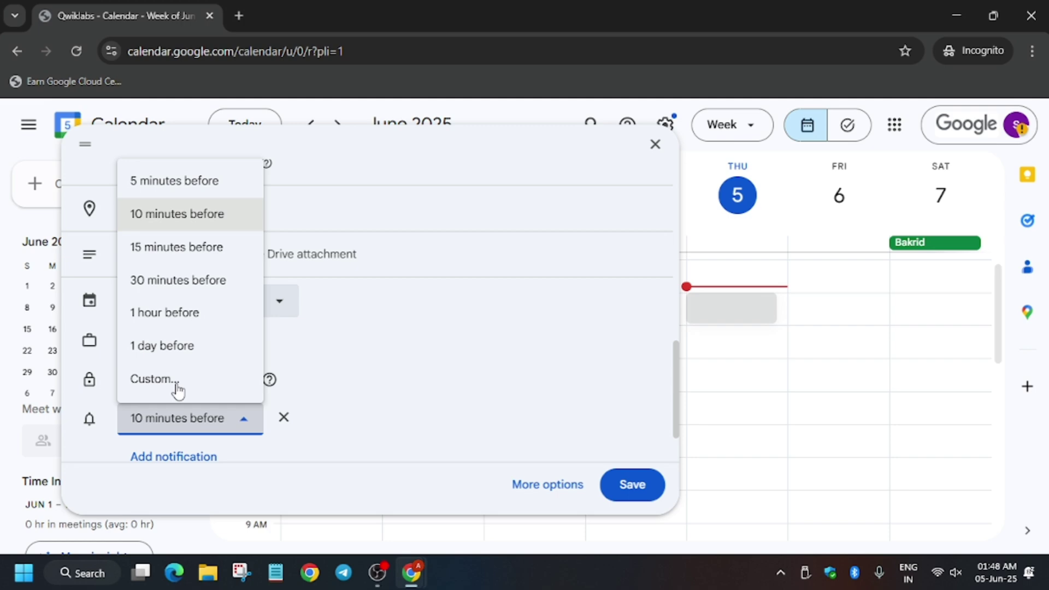
click(188, 248)
Step: Save the event and send invitations to all guests, including those outside the organization
key(alt+Tab)
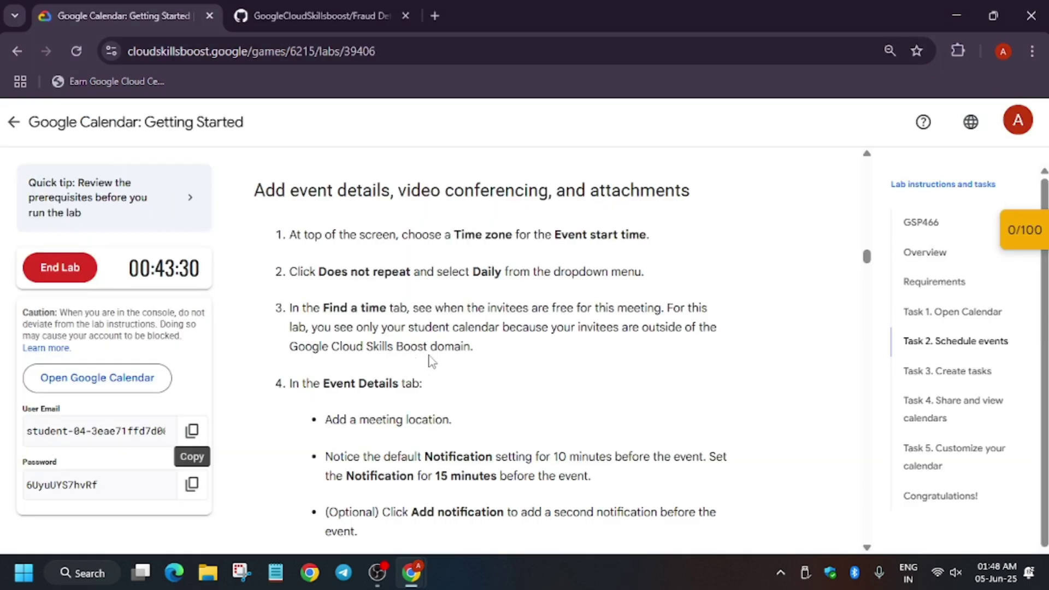
scroll(470, 404, down, 1)
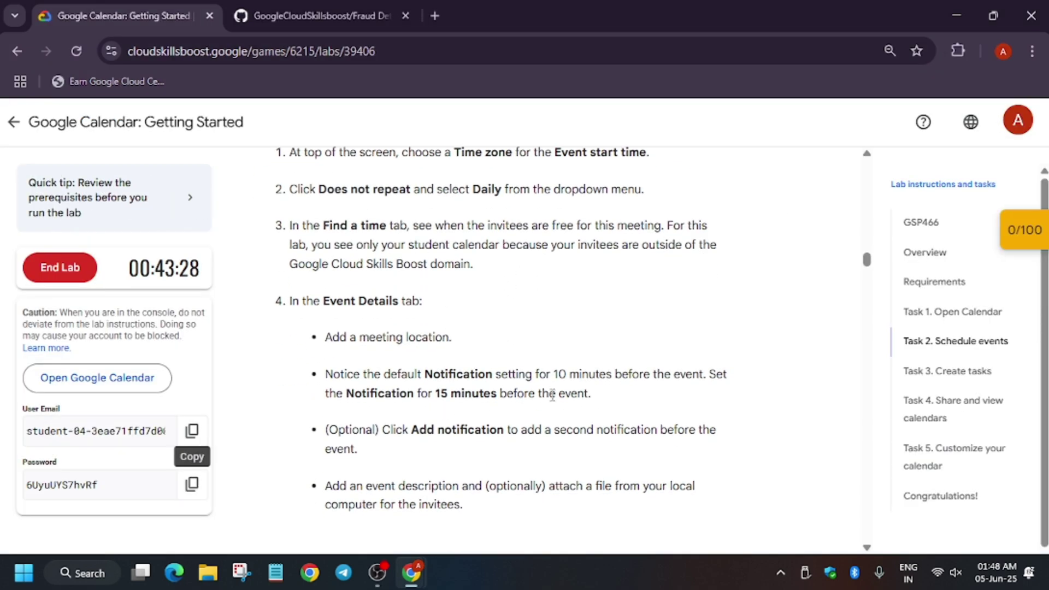
scroll(552, 395, down, 4)
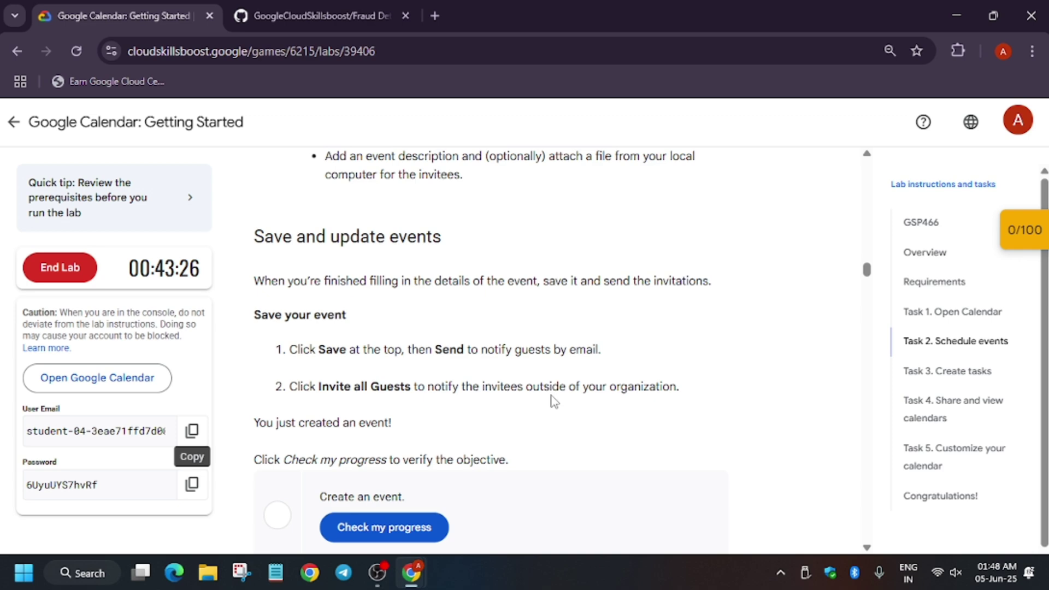
key(alt+Tab)
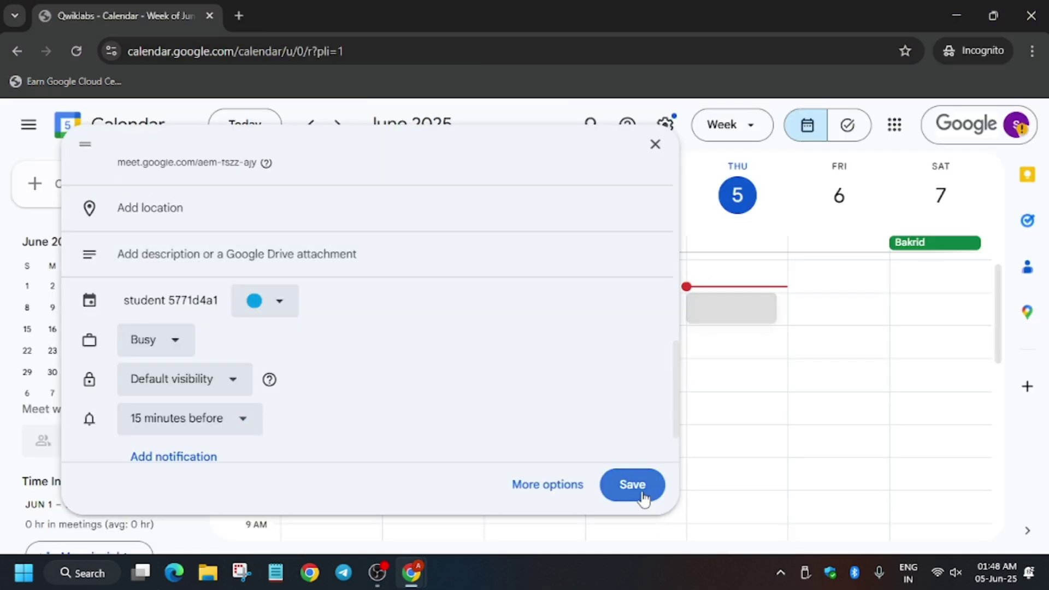
click(639, 488)
click(715, 371)
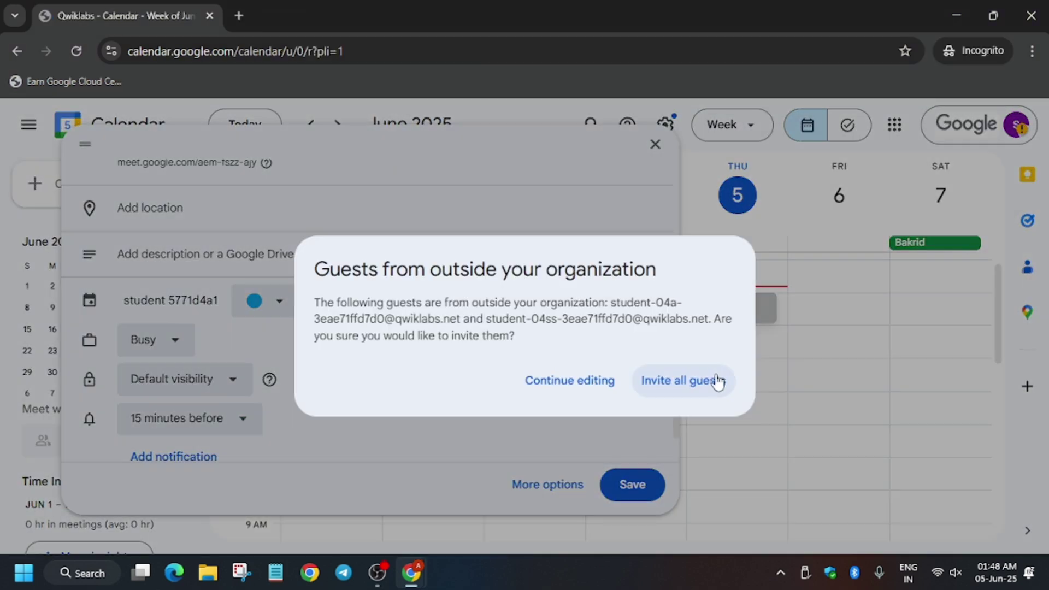
click(716, 380)
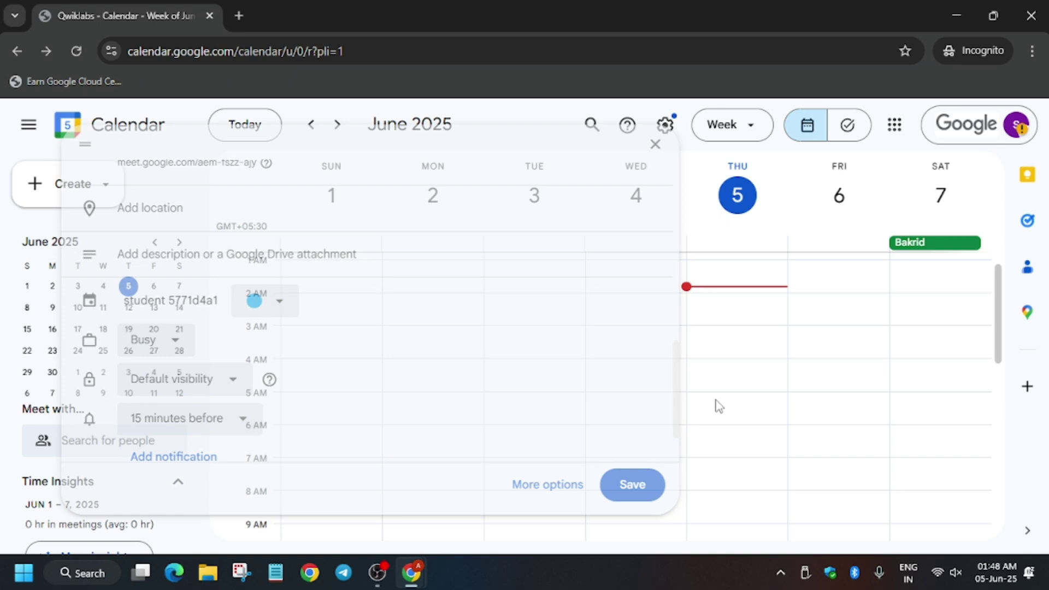
Step: Run Check my progress for the Create an event objective
key(alt+Tab)
scroll(410, 350, down, 5)
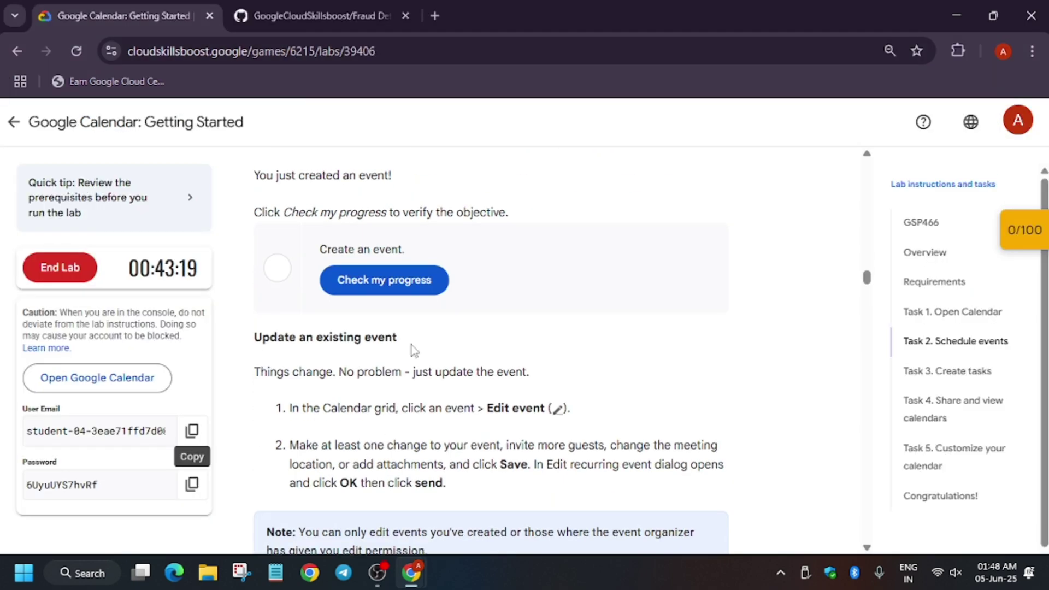
click(430, 299)
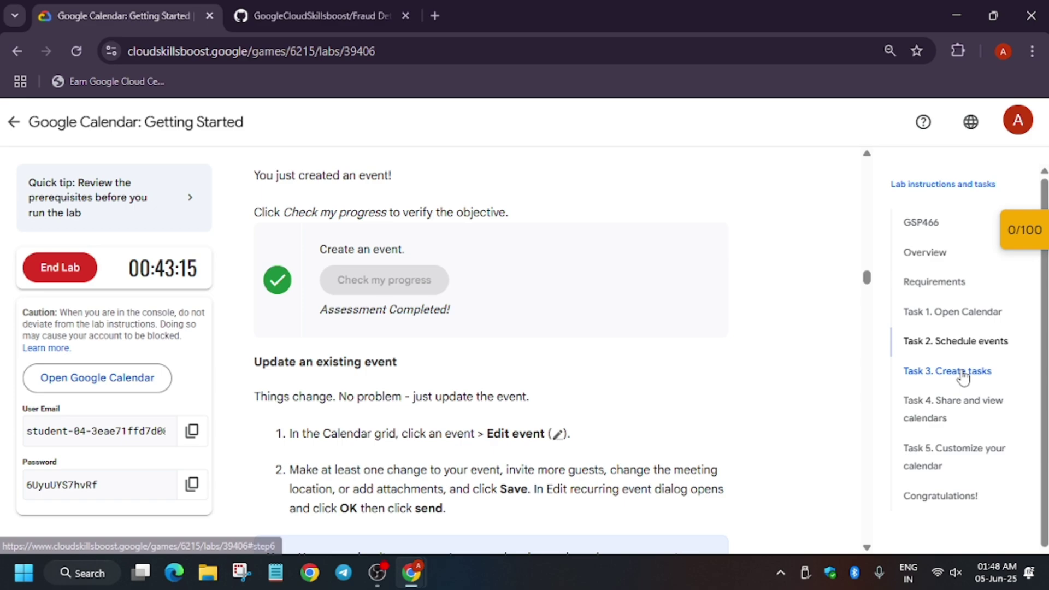
Step: Jump to the Task 4 Share and view calendars instructions
click(950, 350)
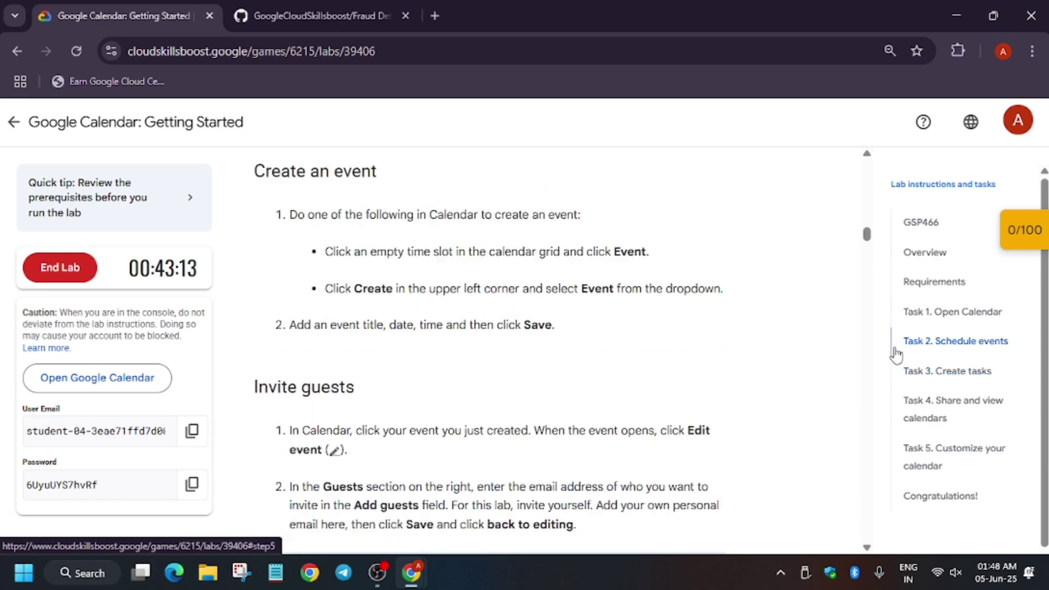
click(944, 373)
key(alt+Tab)
key(alt+Tab)
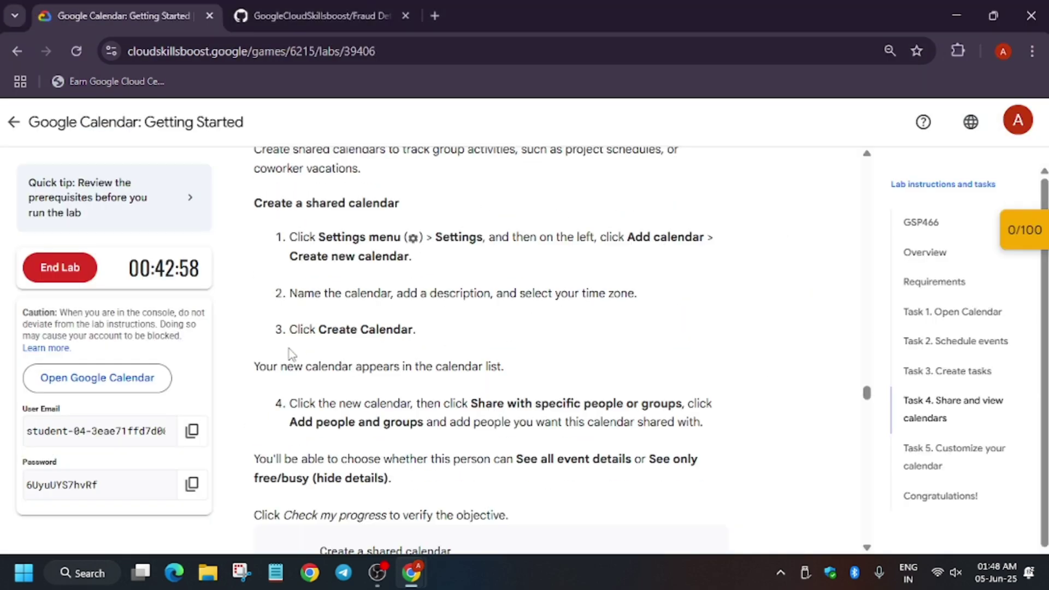
scroll(538, 335, up, 1)
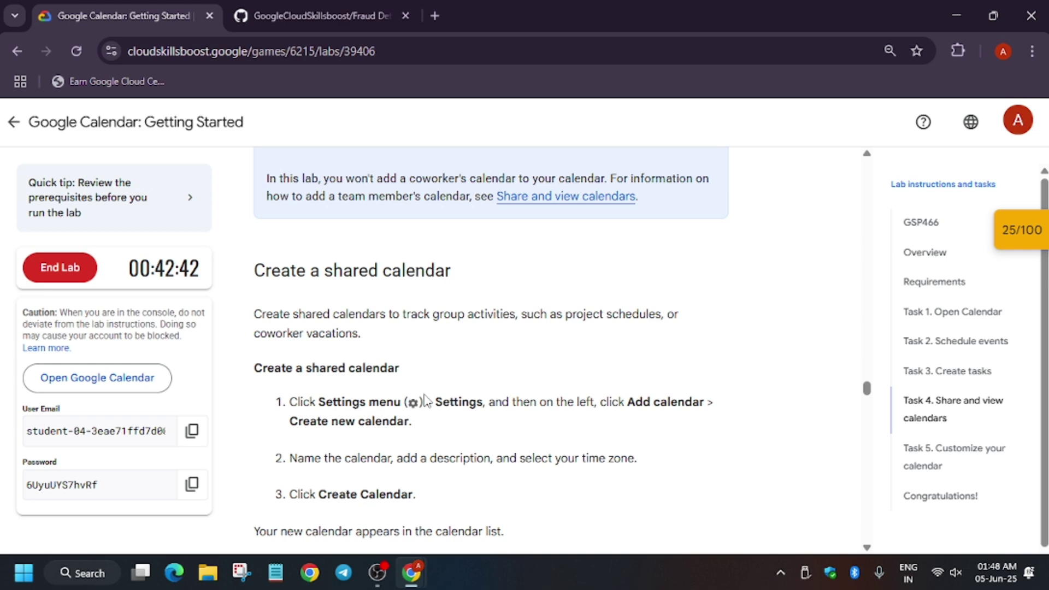
Step: Go to Calendar Settings and choose Add calendar > Create new calendar
key(alt+Tab)
click(665, 124)
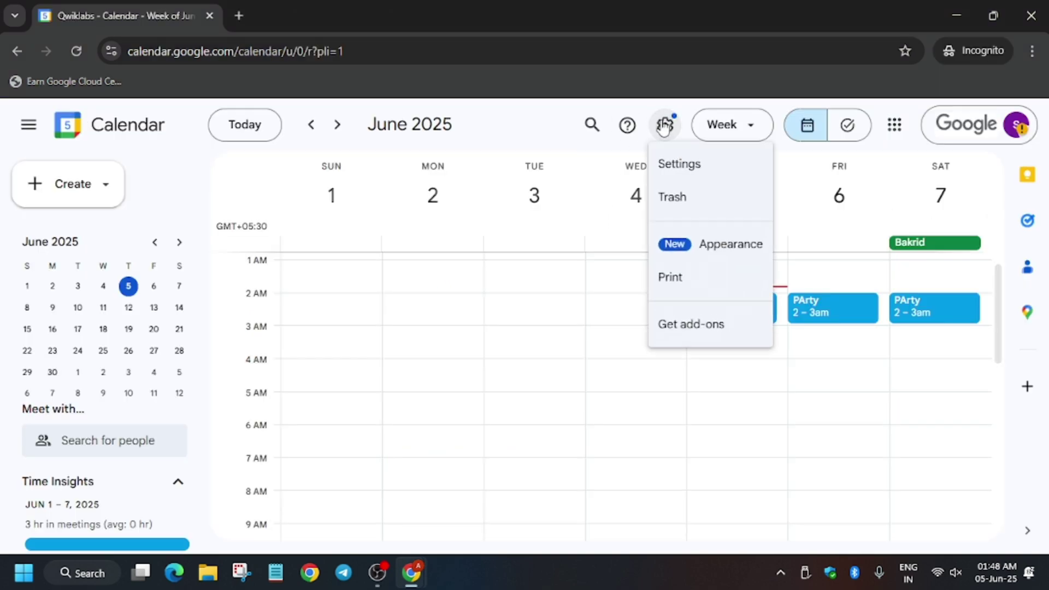
click(679, 164)
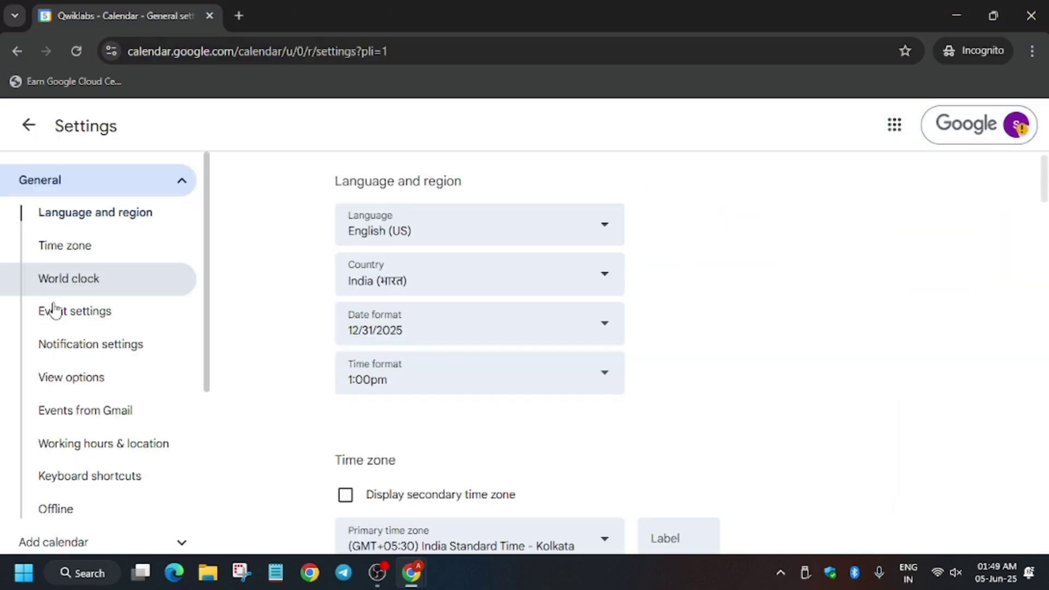
scroll(54, 355, down, 5)
click(58, 392)
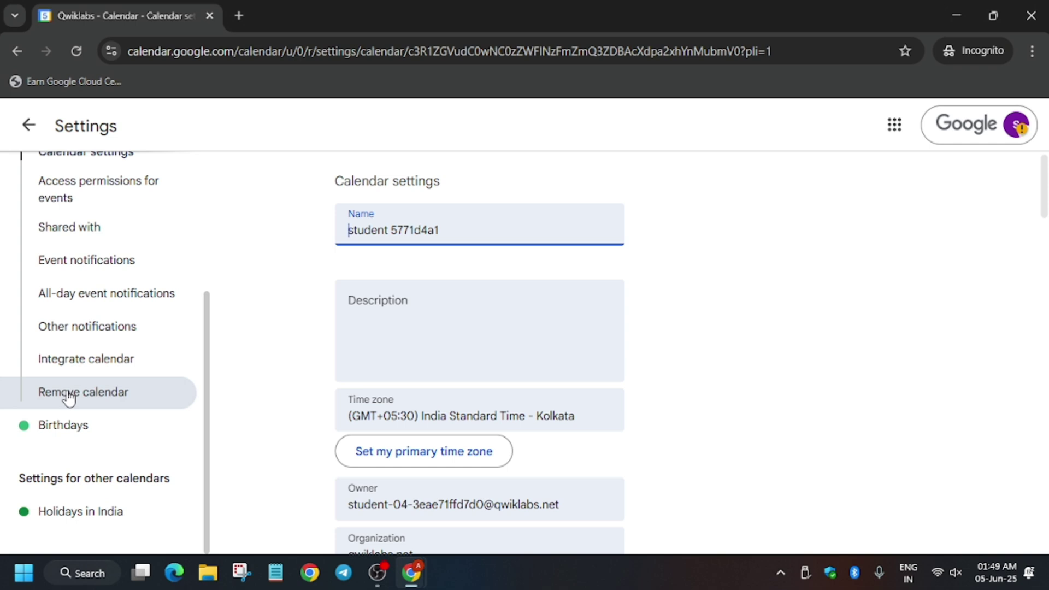
scroll(109, 371, up, 4)
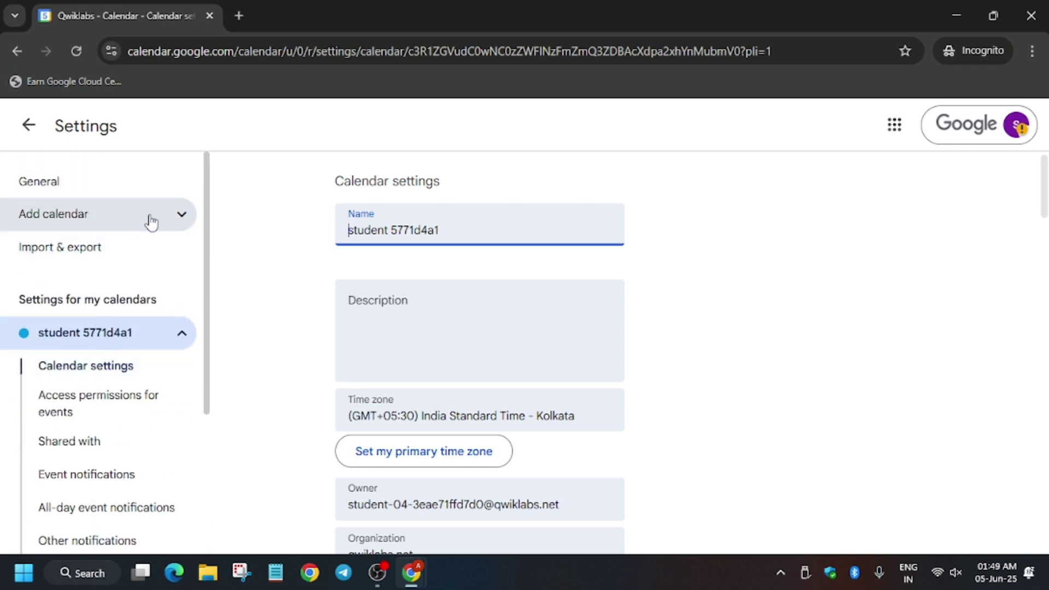
click(167, 213)
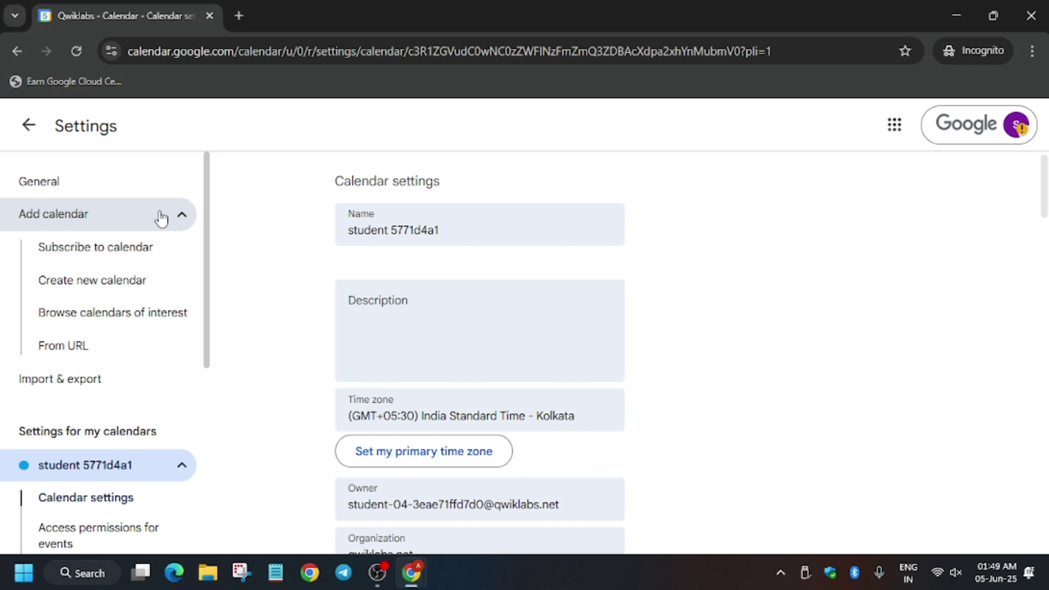
click(108, 288)
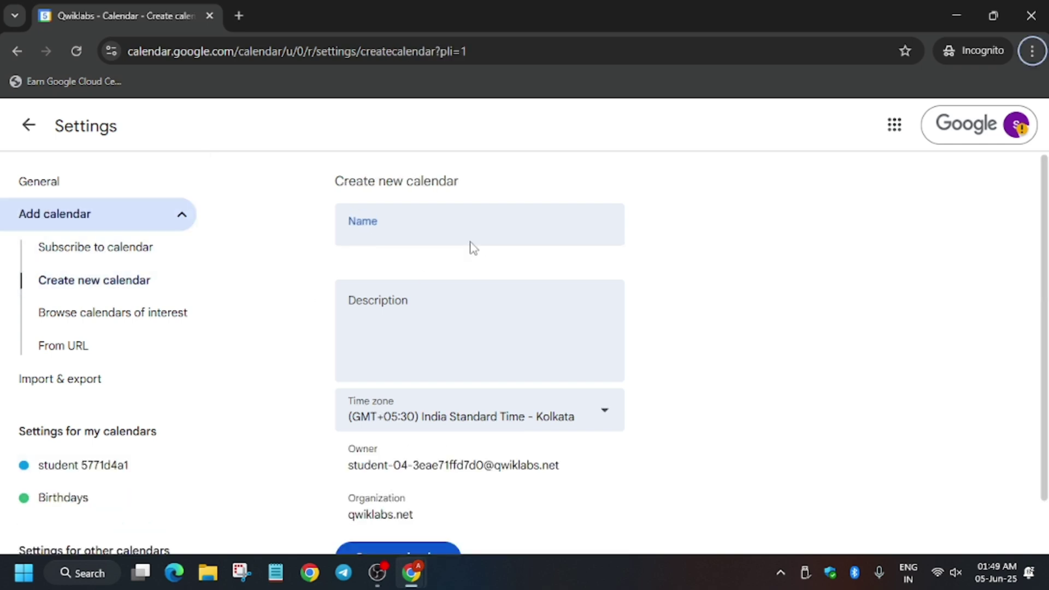
Step: Name the new calendar 'Drabhi' and create it
click(454, 225)
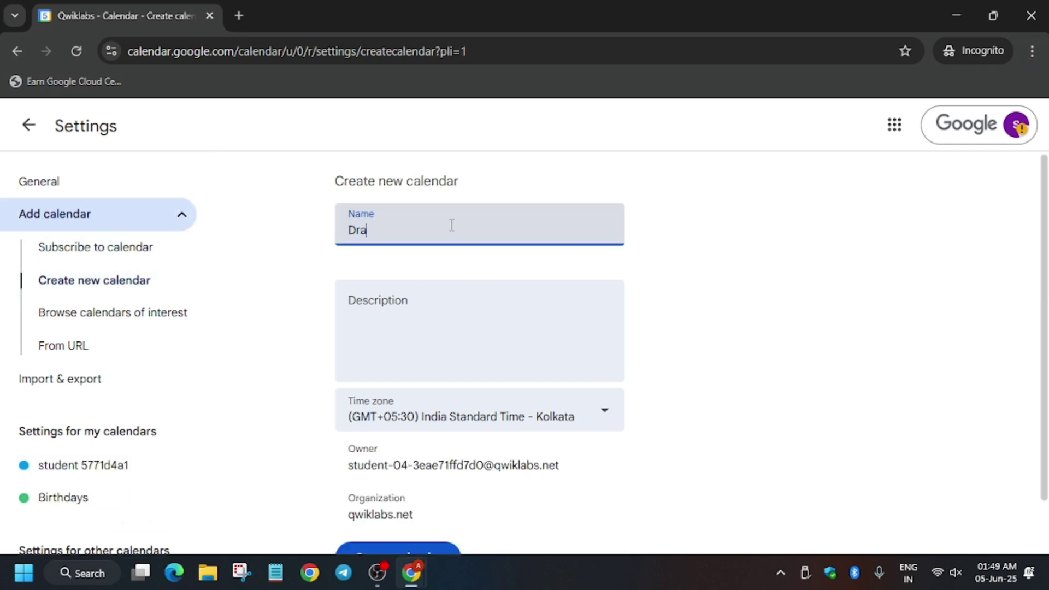
scroll(437, 277, down, 1)
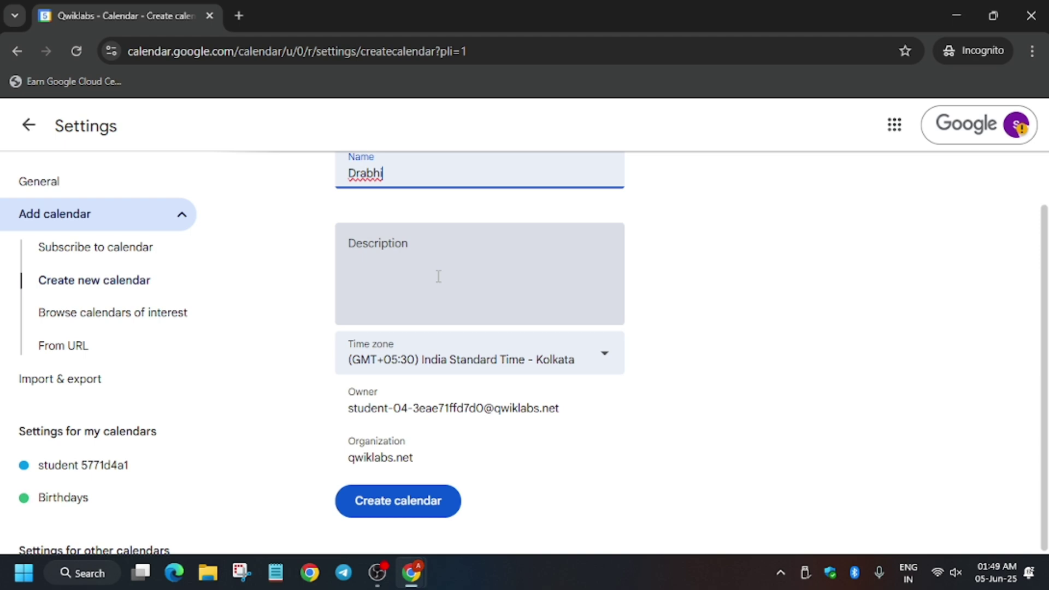
key(alt+Tab)
scroll(639, 426, down, 5)
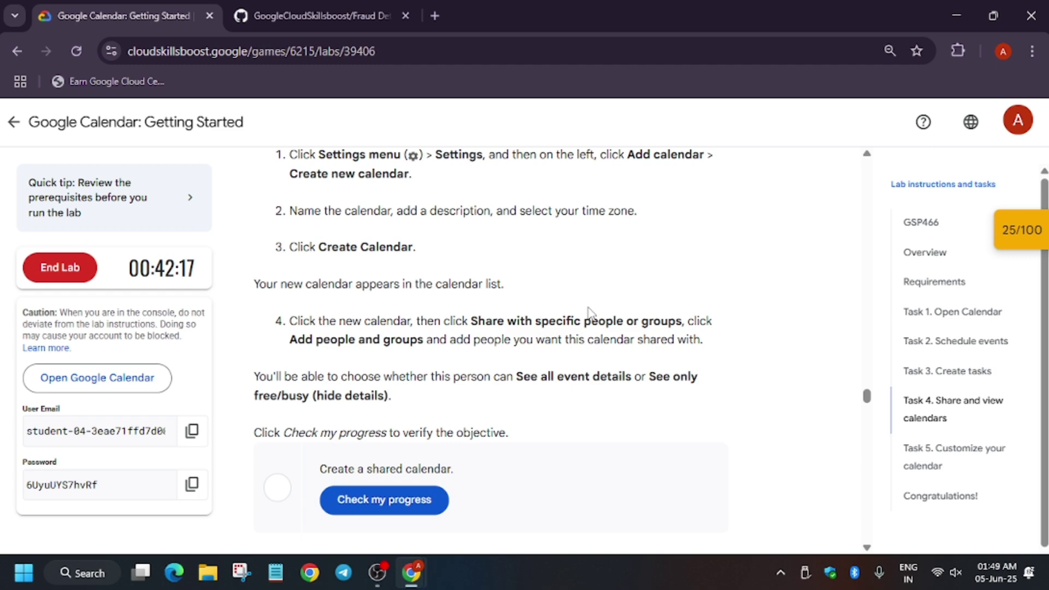
key(alt+Tab)
click(422, 498)
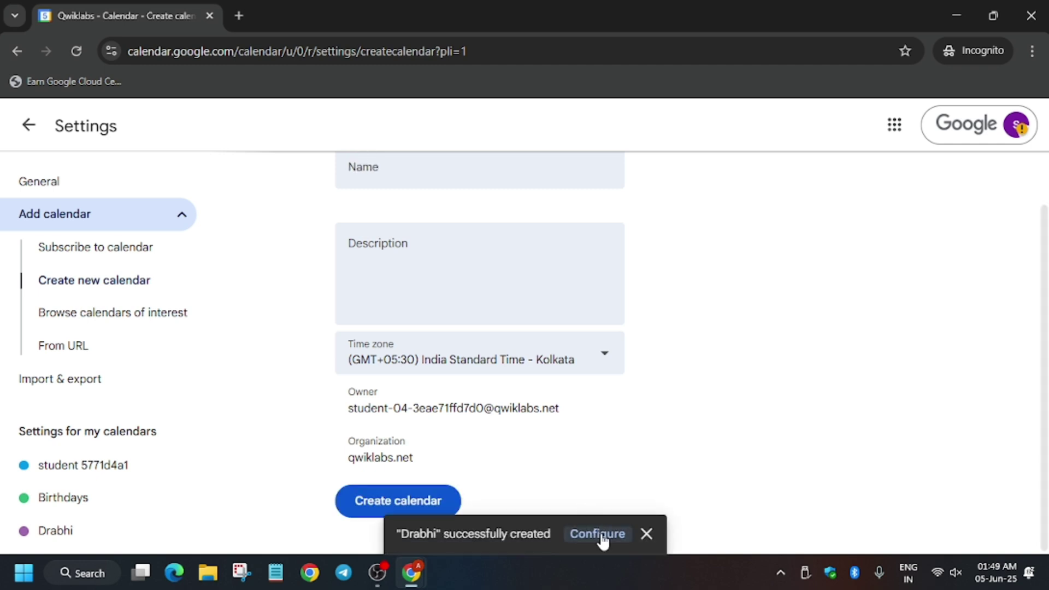
Step: Open the settings page of the new Drabhi calendar
click(597, 534)
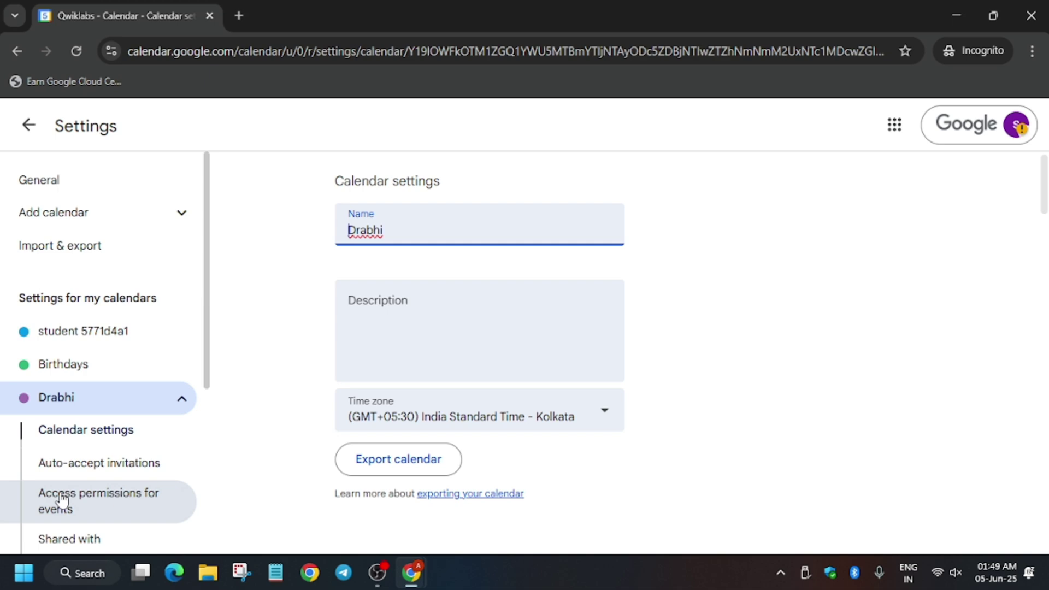
scroll(64, 497, down, 2)
scroll(65, 498, down, 3)
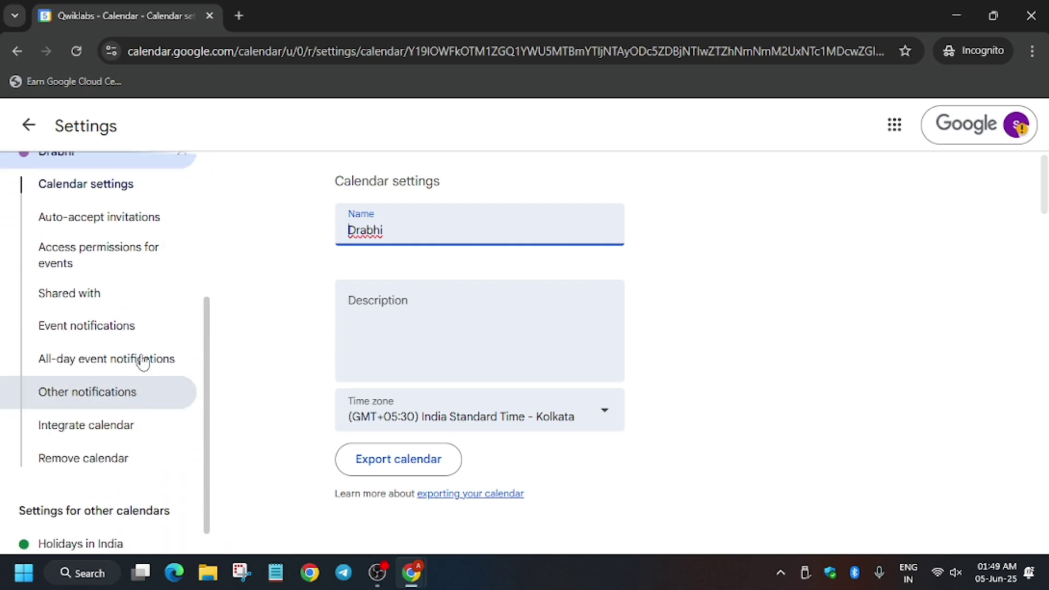
key(alt+Tab)
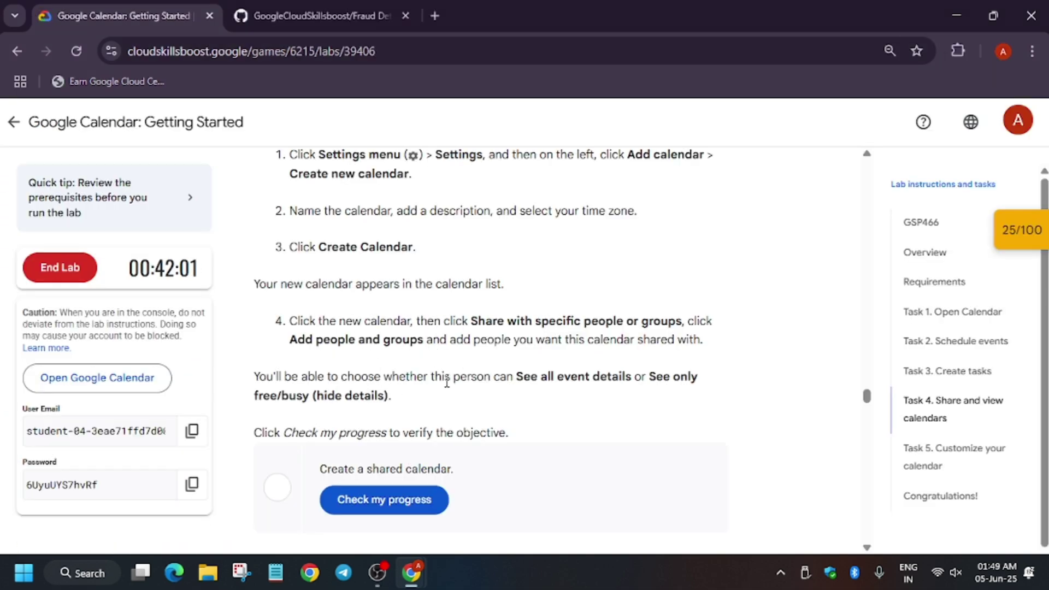
key(alt+Tab)
Step: Review Drabhi's settings, including auto-accept invitation choices, down to Integrate calendar
scroll(462, 404, down, 9)
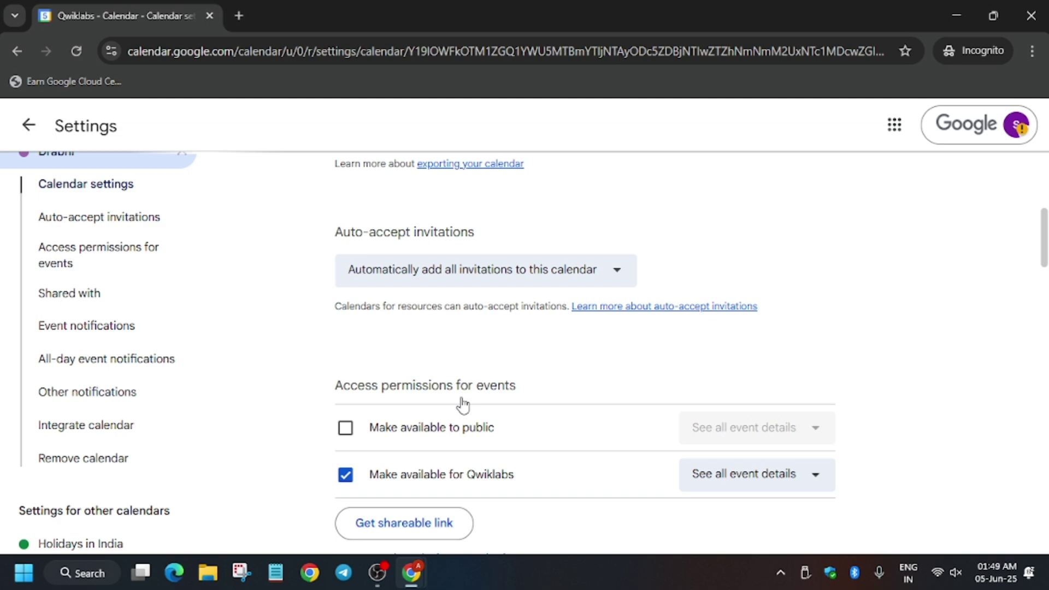
scroll(747, 369, down, 10)
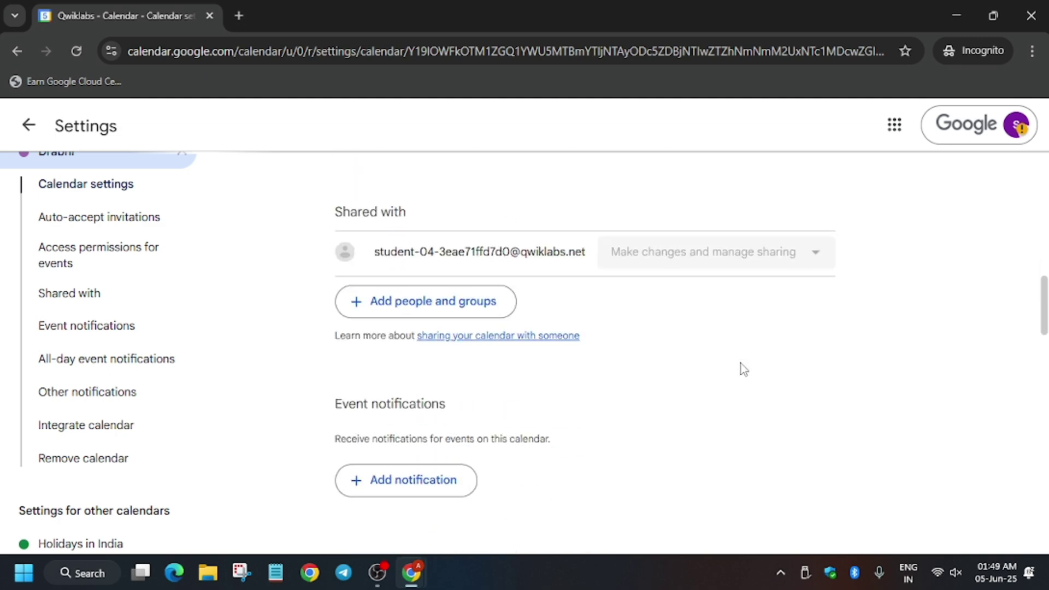
scroll(737, 369, down, 17)
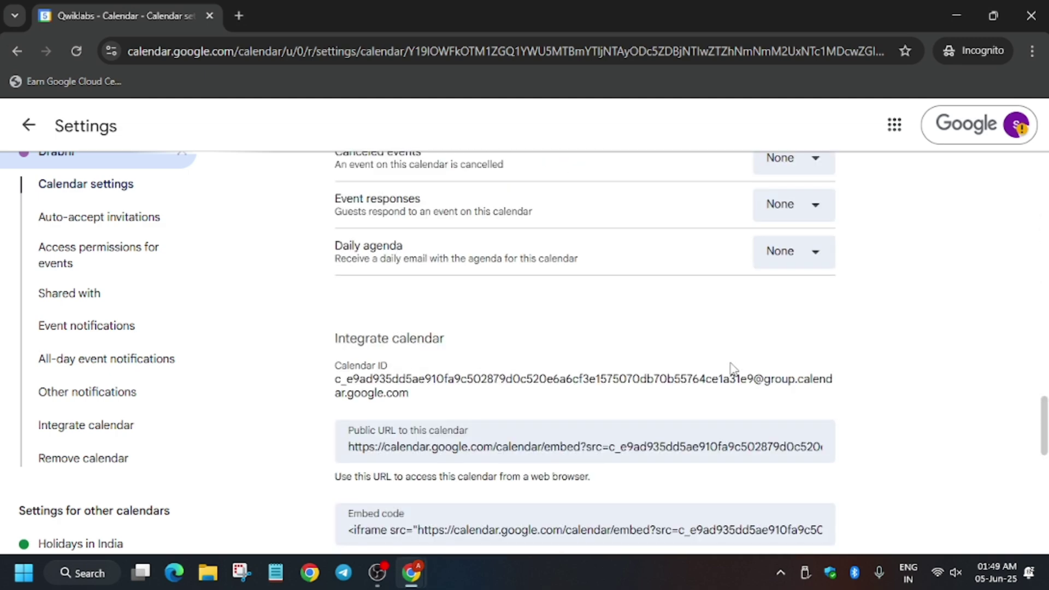
scroll(729, 370, up, 20)
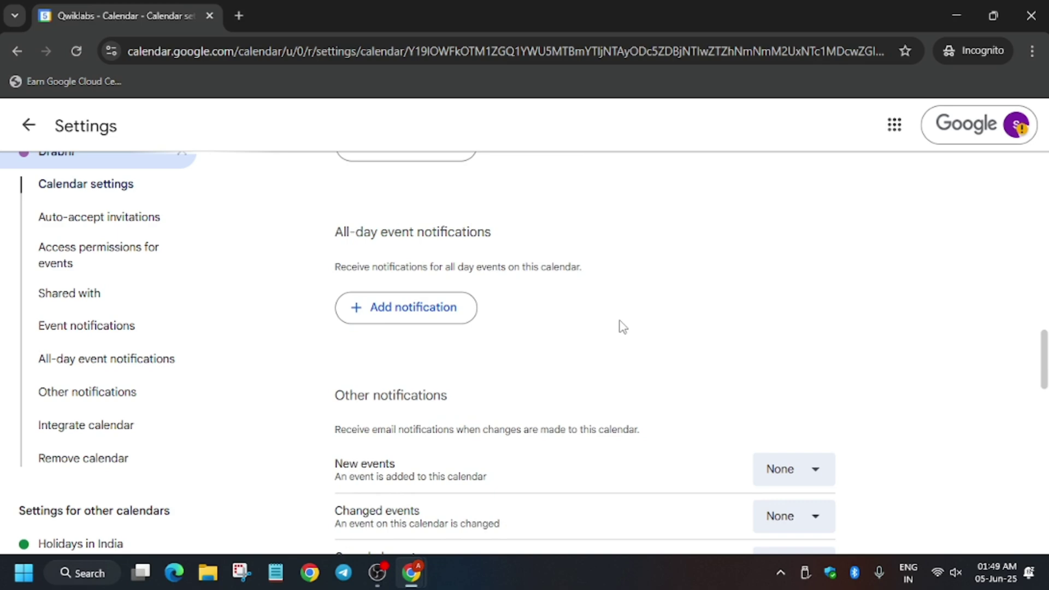
scroll(538, 328, down, 6)
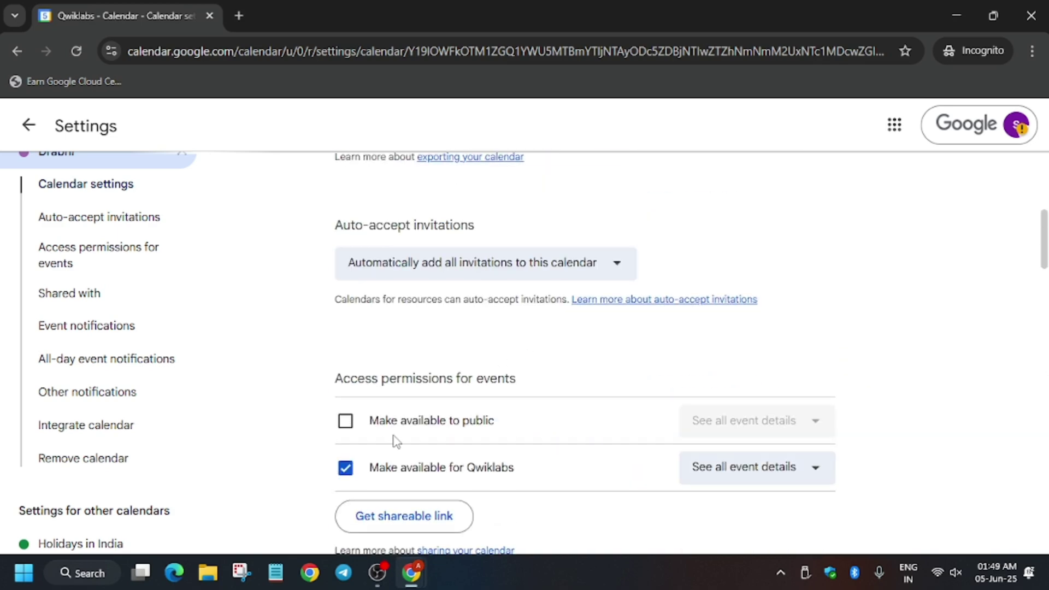
scroll(399, 437, up, 4)
scroll(405, 431, down, 2)
click(409, 344)
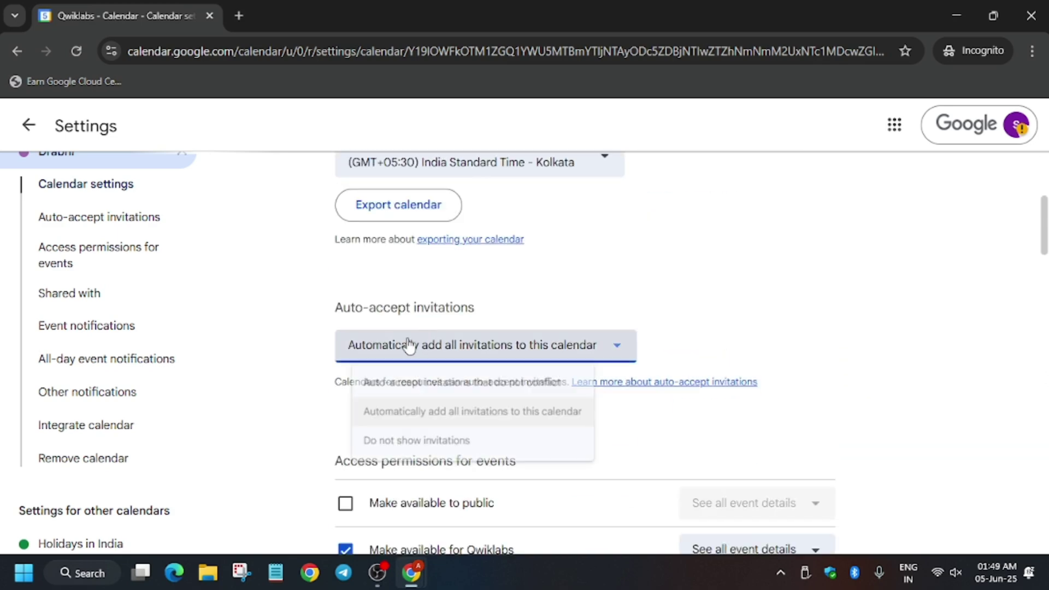
scroll(517, 313, up, 5)
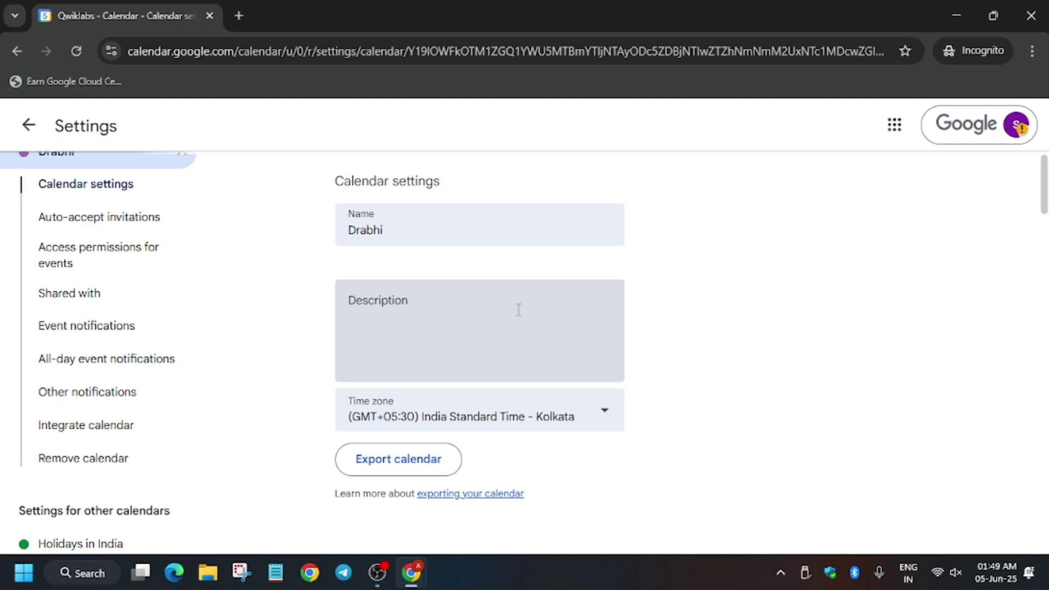
scroll(508, 328, down, 7)
scroll(738, 396, down, 8)
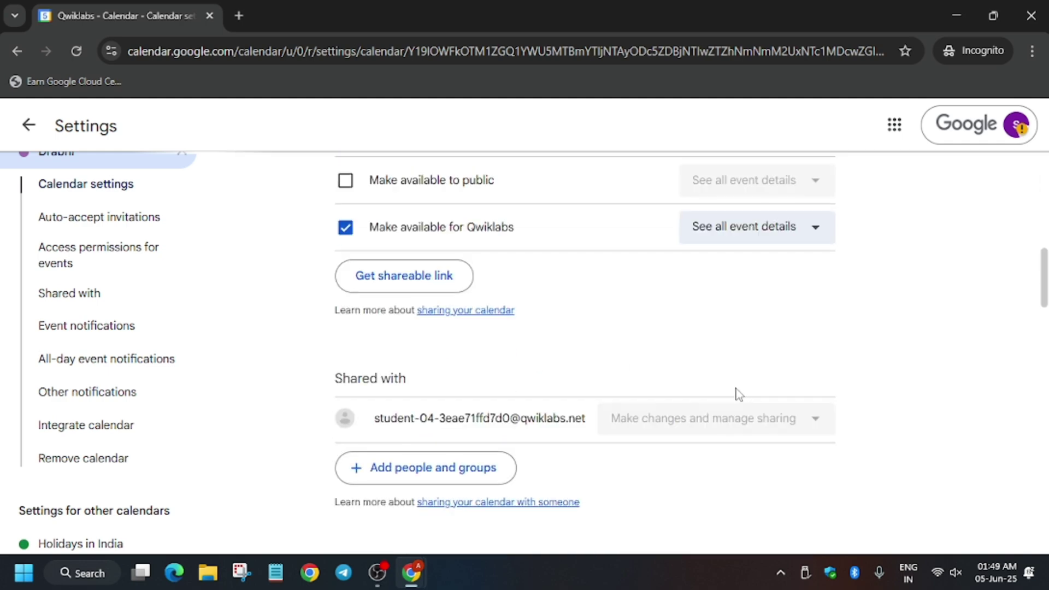
scroll(736, 393, down, 6)
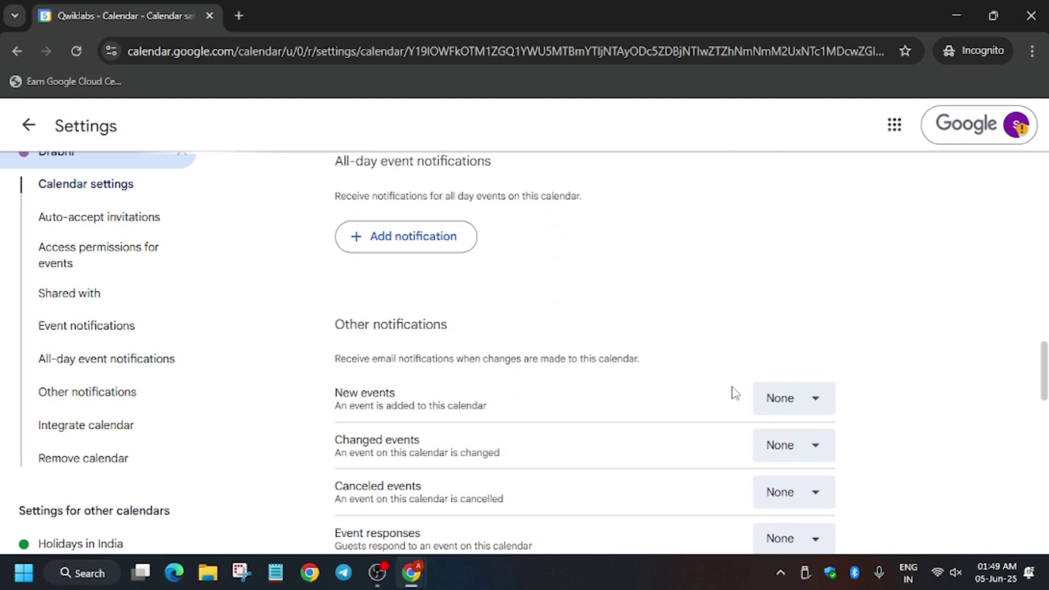
scroll(734, 392, down, 7)
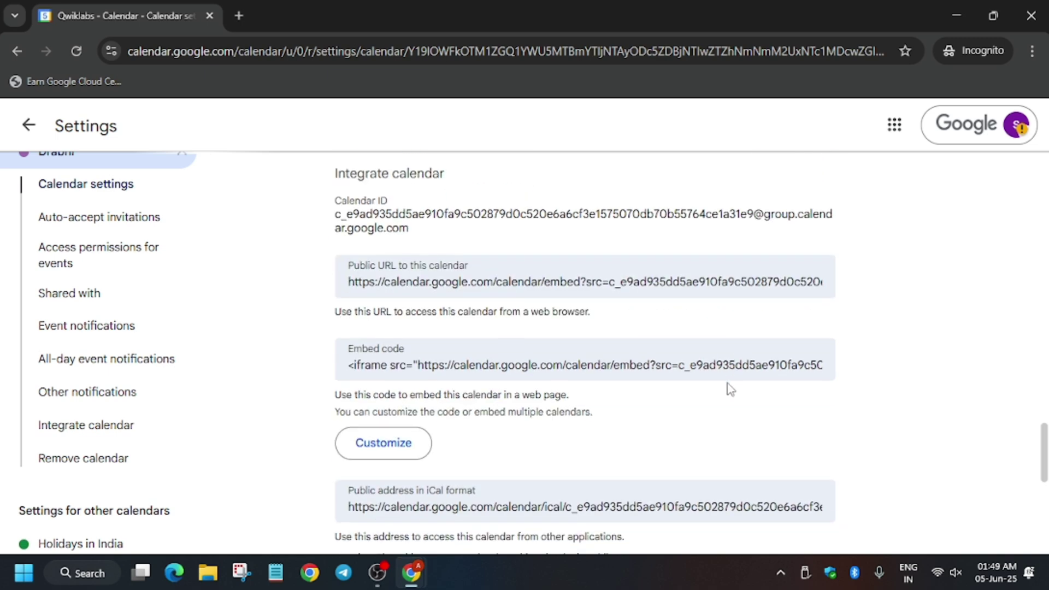
key(alt+Tab)
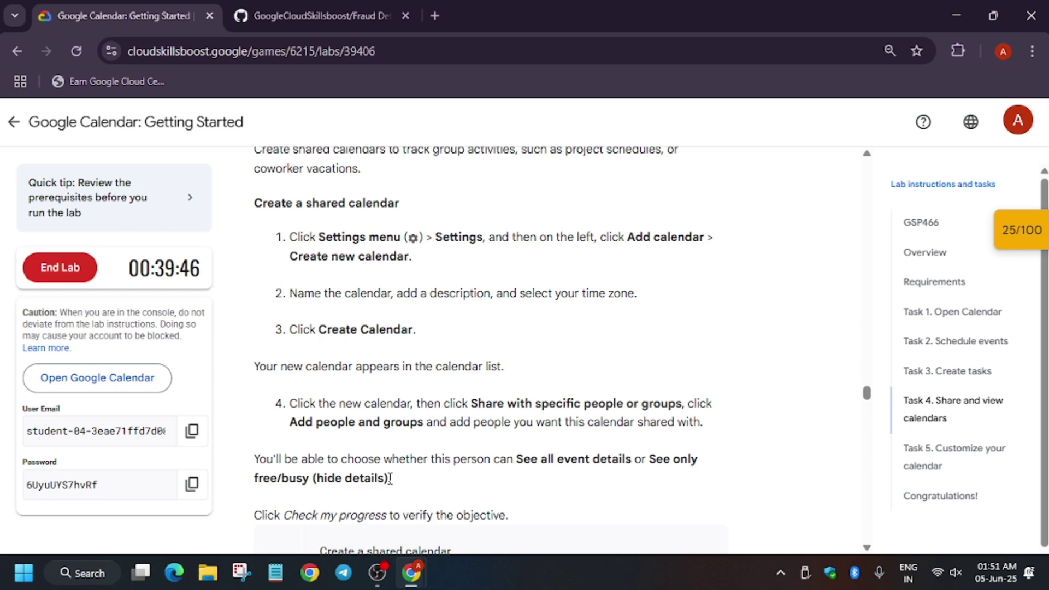
Step: Run Check my progress for Create a shared calendar, then return to Drabhi's settings
scroll(533, 375, down, 2)
click(390, 506)
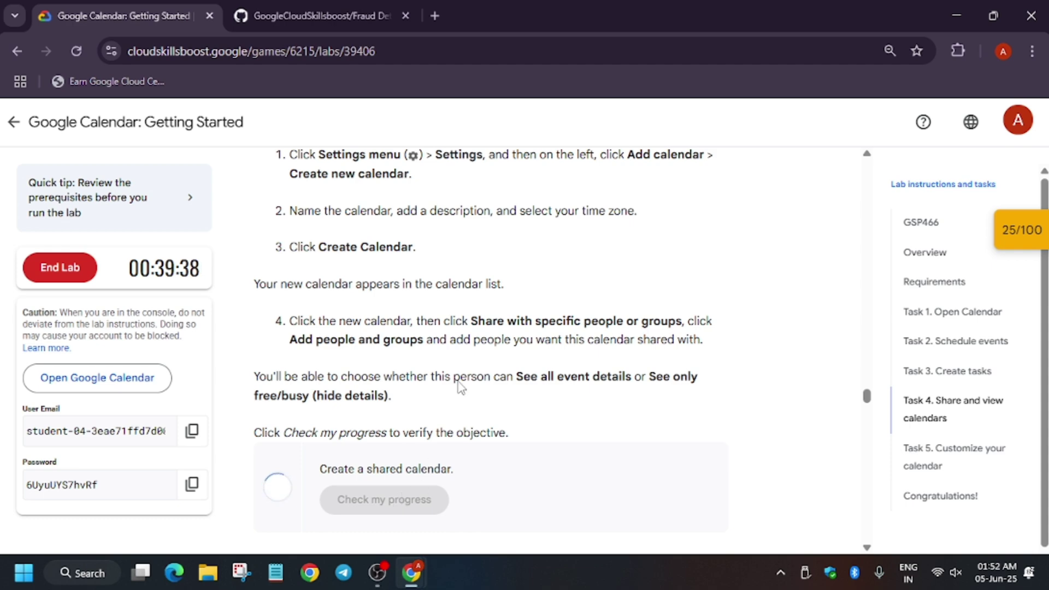
scroll(418, 303, down, 3)
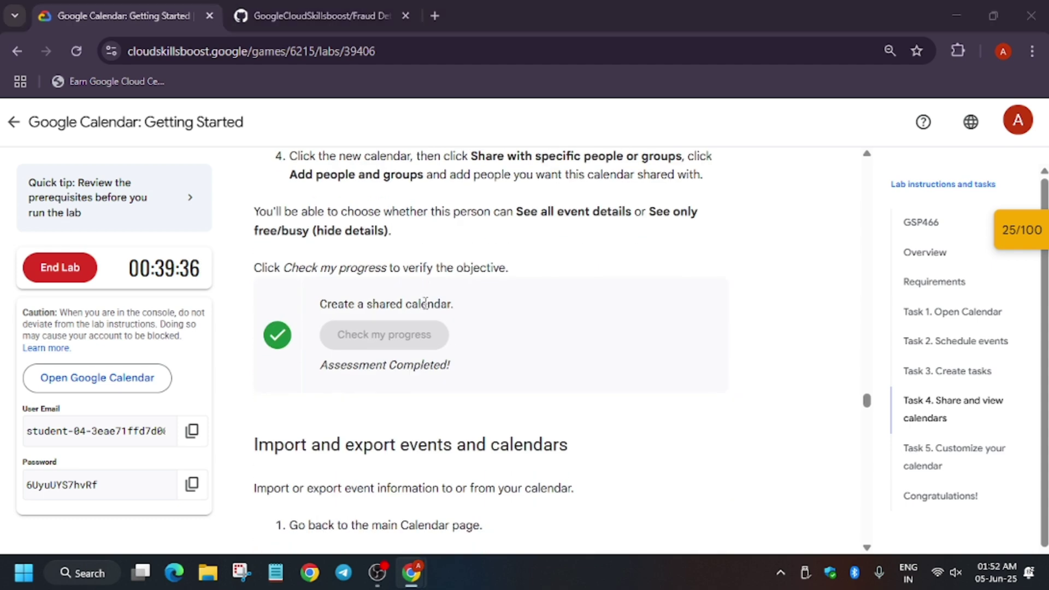
key(alt+Tab)
scroll(380, 404, down, 1)
Step: Open Drabhi's share-with-people dialog, cancel without adding anyone, then scroll the lab to Task 5
scroll(380, 403, down, 15)
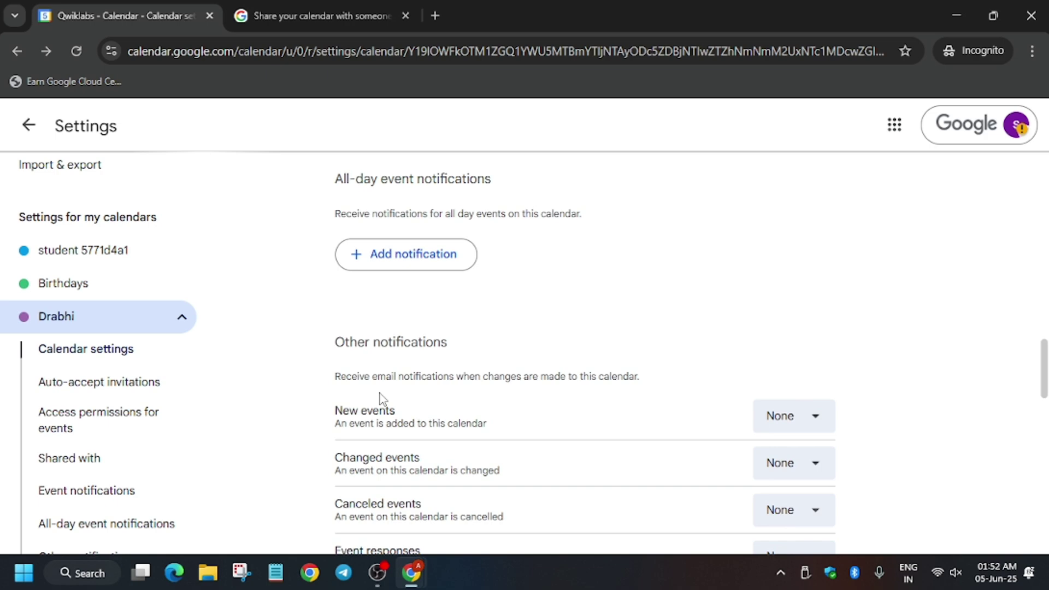
scroll(382, 391, up, 4)
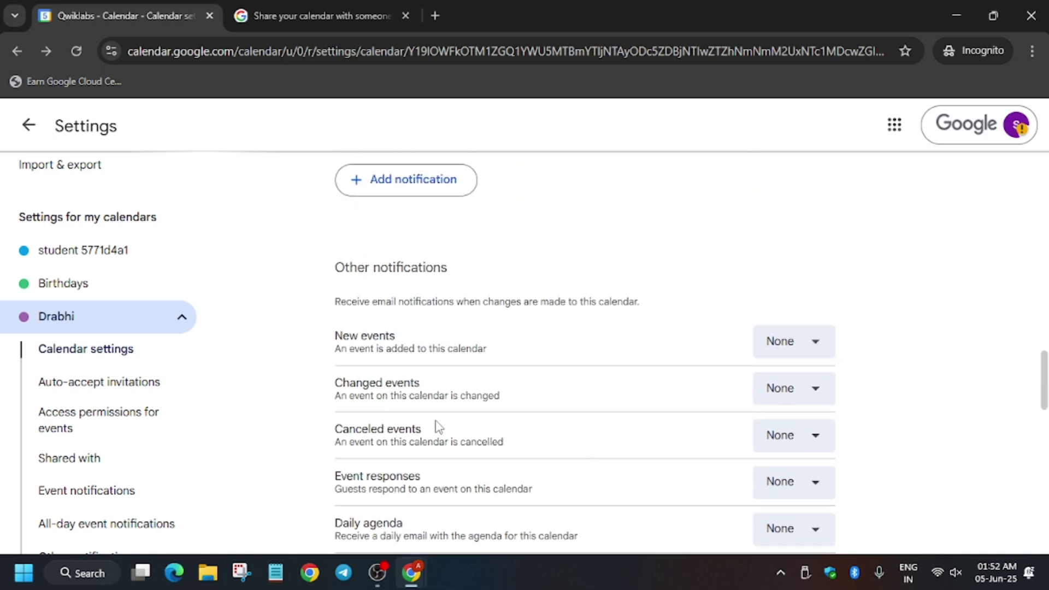
click(111, 463)
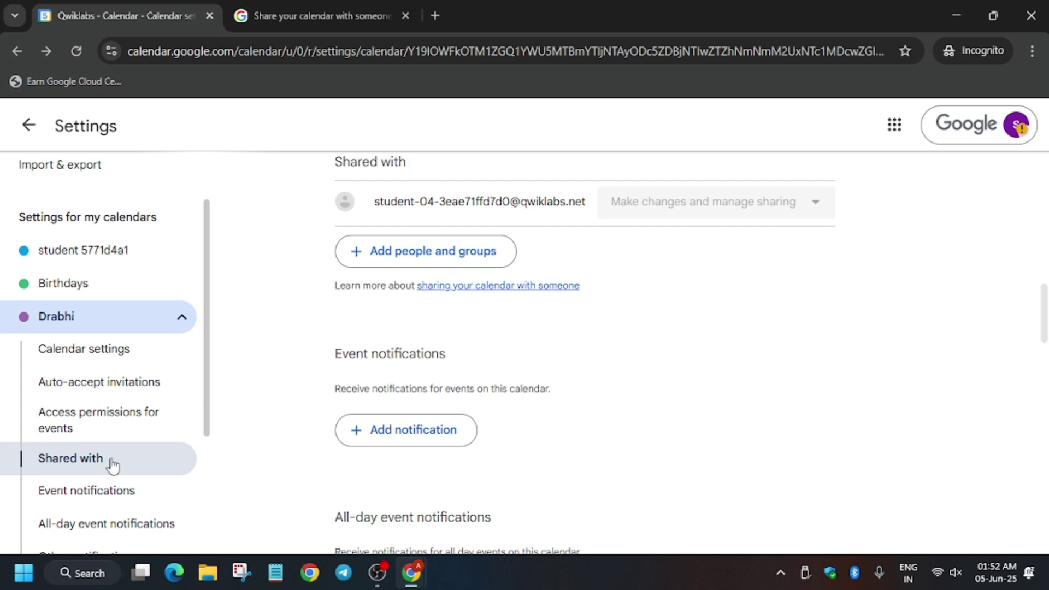
click(469, 271)
click(496, 370)
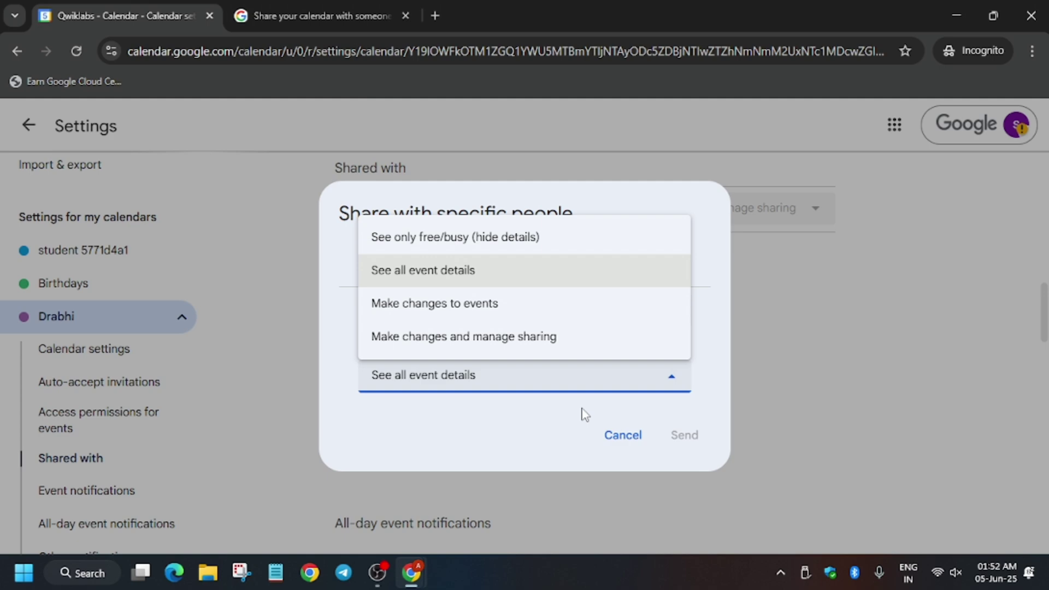
click(632, 444)
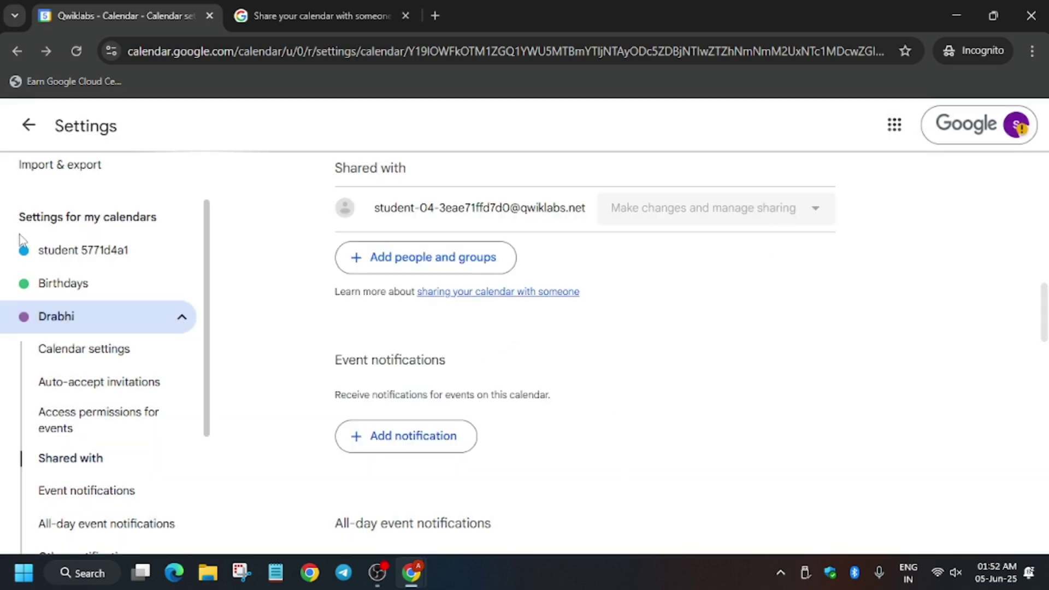
key(alt+Tab)
scroll(534, 292, down, 10)
Step: Leave the event notification type as Notification and return to the June 2025 week view
scroll(533, 292, down, 5)
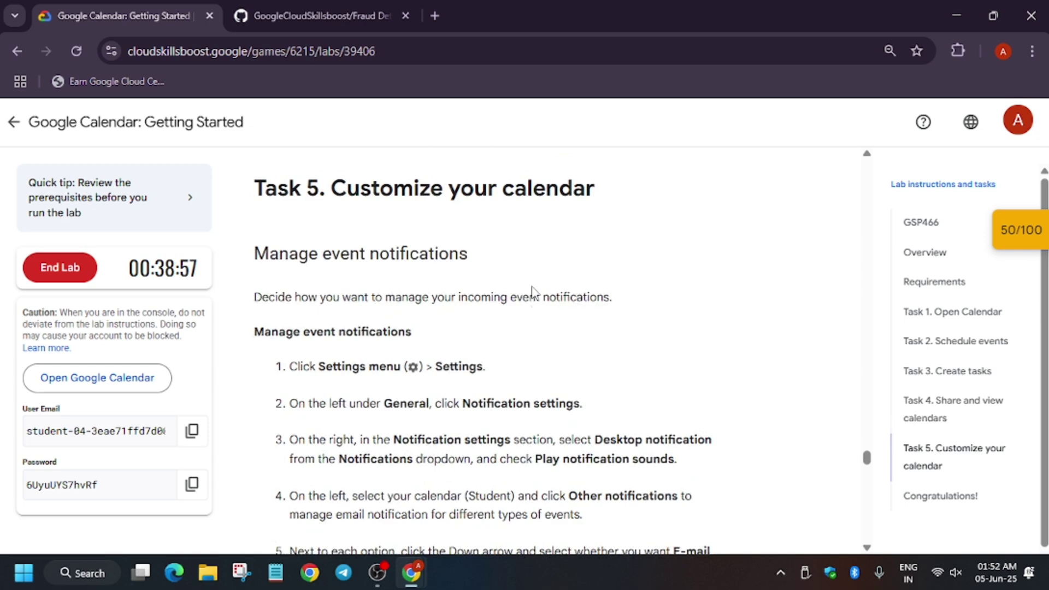
scroll(530, 293, up, 10)
key(alt+Tab)
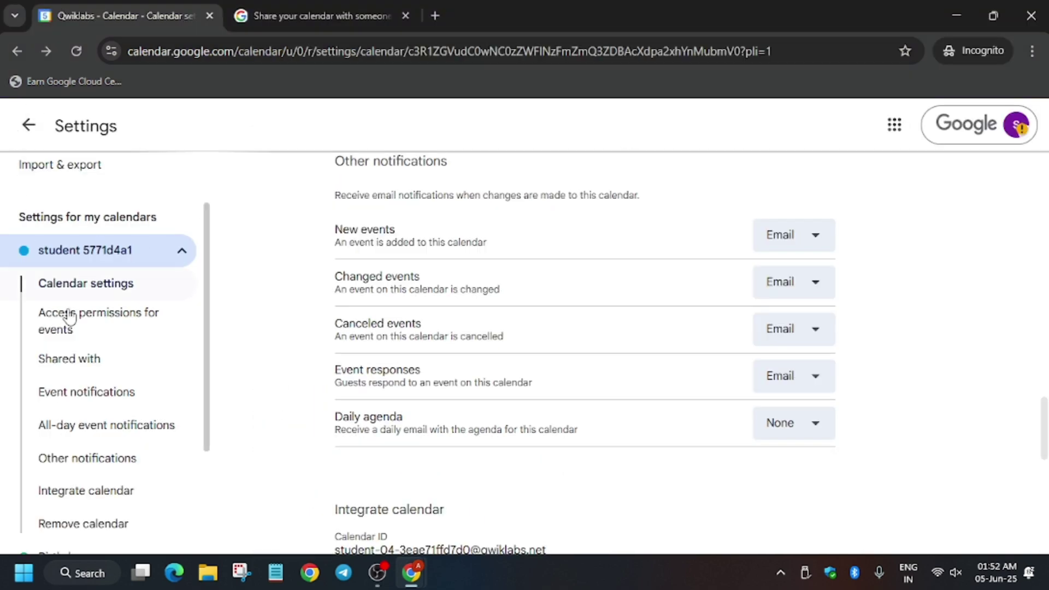
click(99, 356)
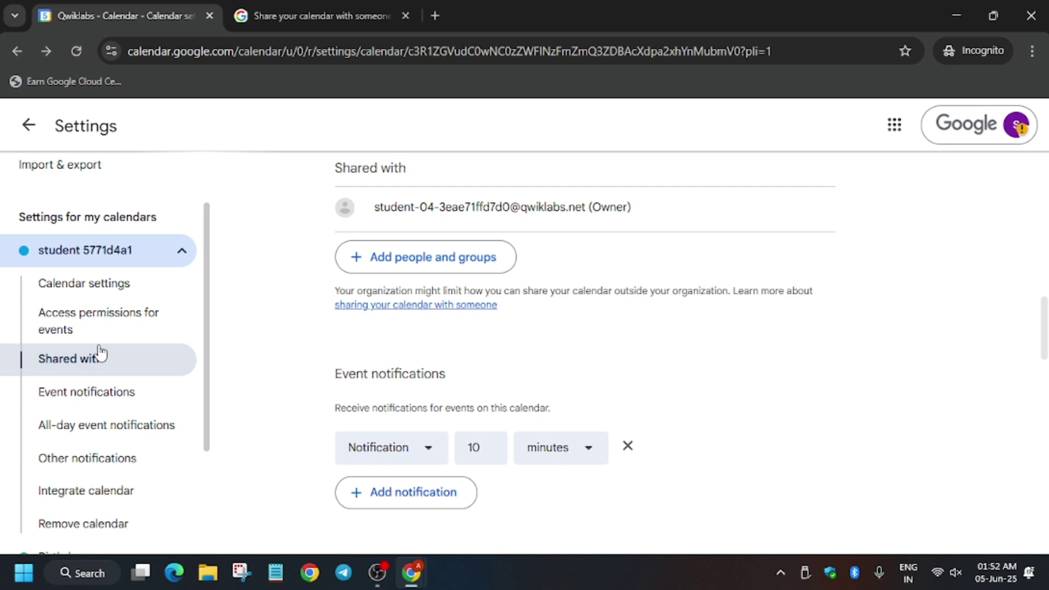
click(428, 451)
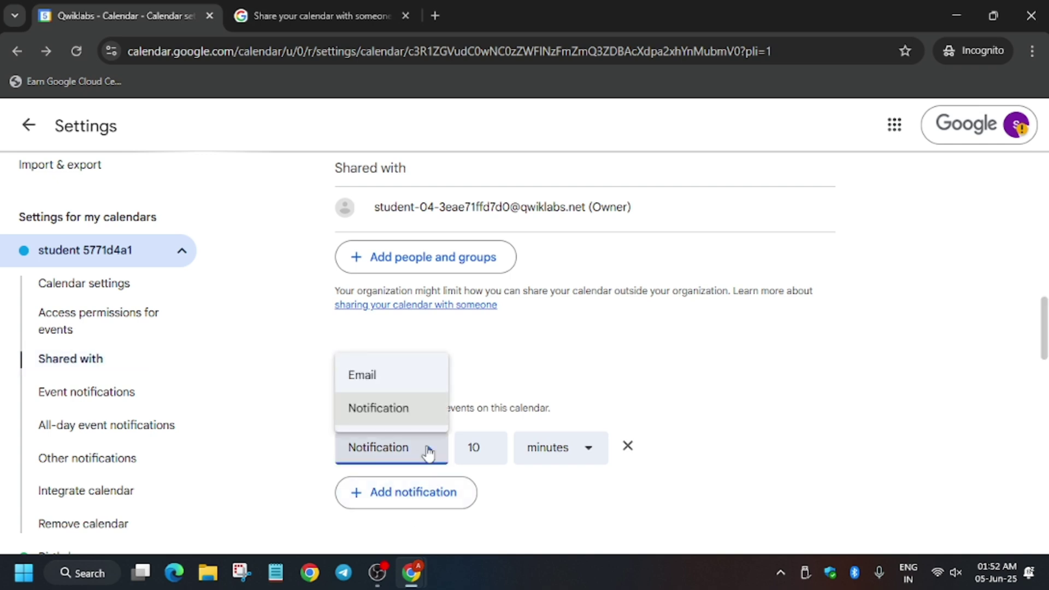
click(428, 450)
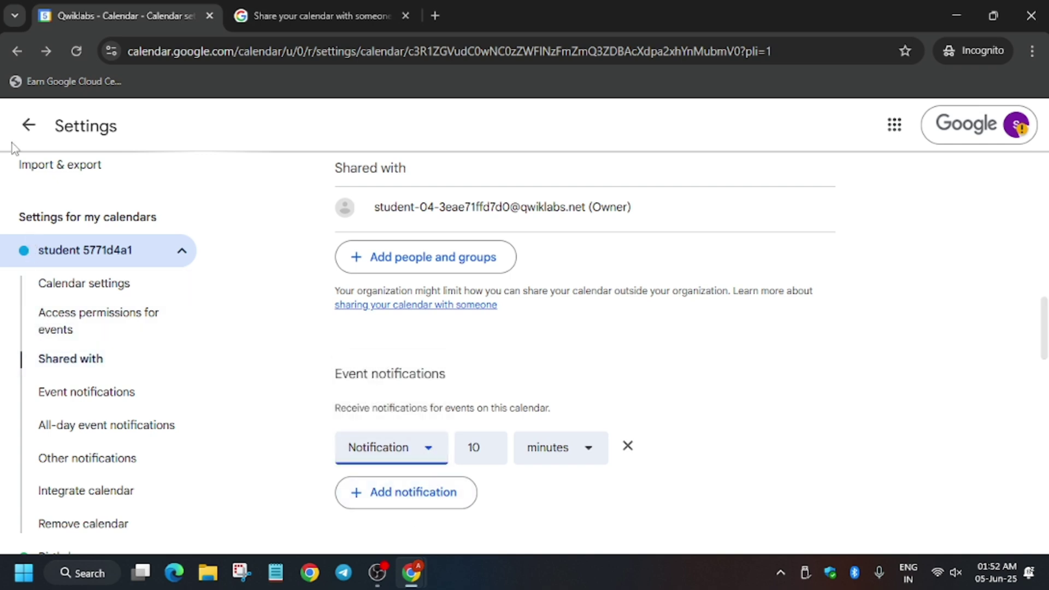
click(43, 133)
Step: Create a new out-of-office entry titled 'Vacation', pasted from the lab instructions
click(76, 188)
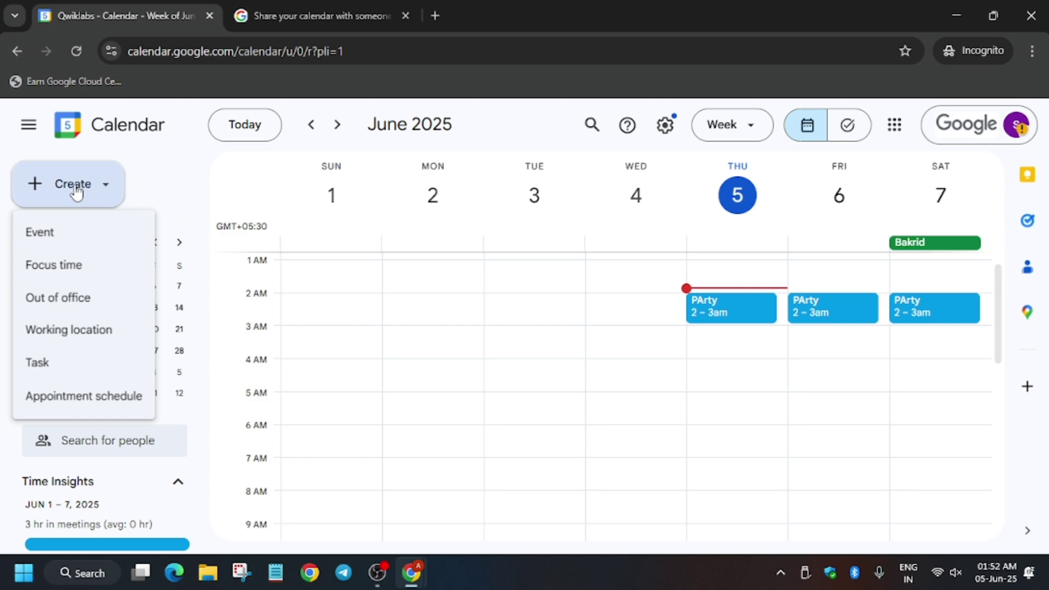
click(80, 298)
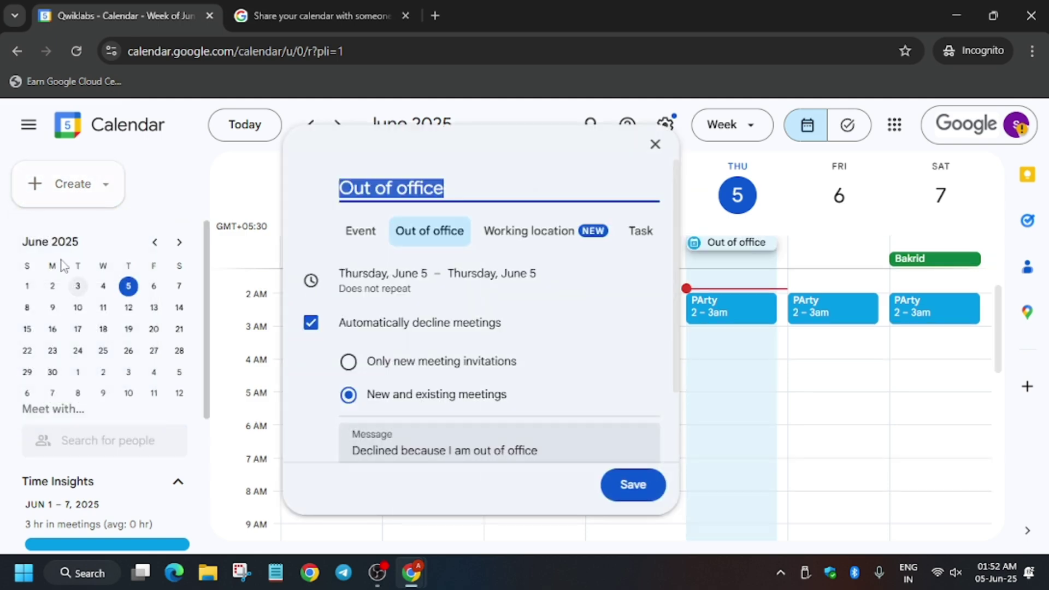
key(alt+Tab)
drag(352, 332, 391, 339)
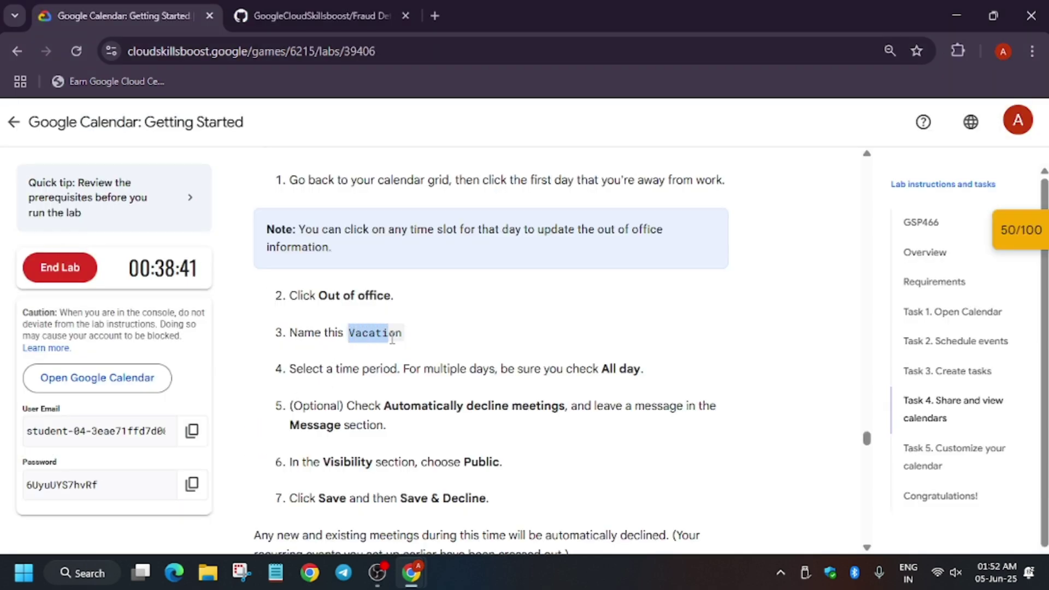
key(alt+Tab)
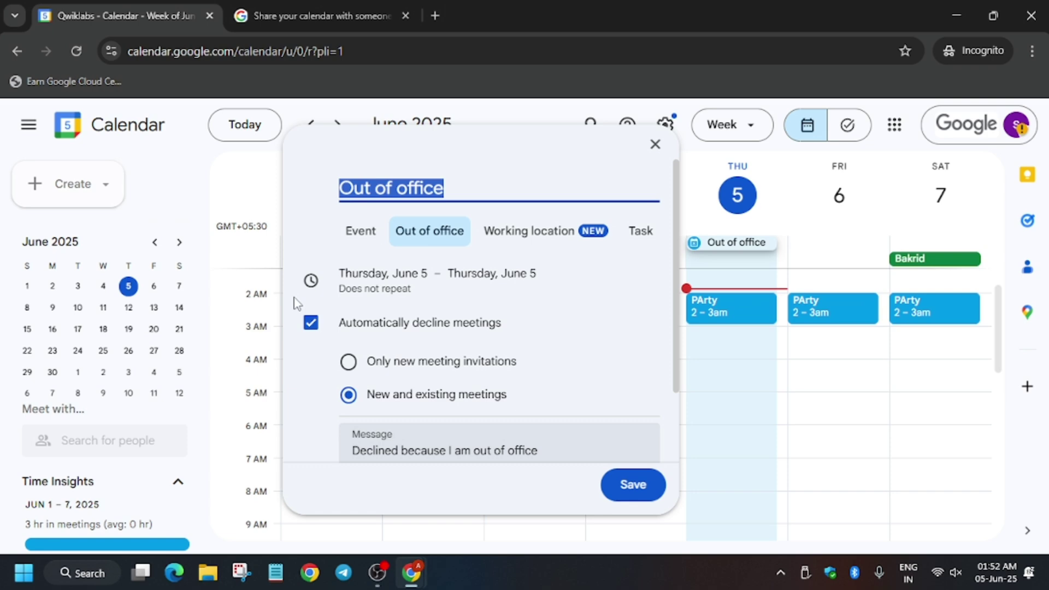
text(Vacation)
Step: Make the Vacation entry all-day on Thursday, June 5, save it, and decline meetings
key(alt+Tab)
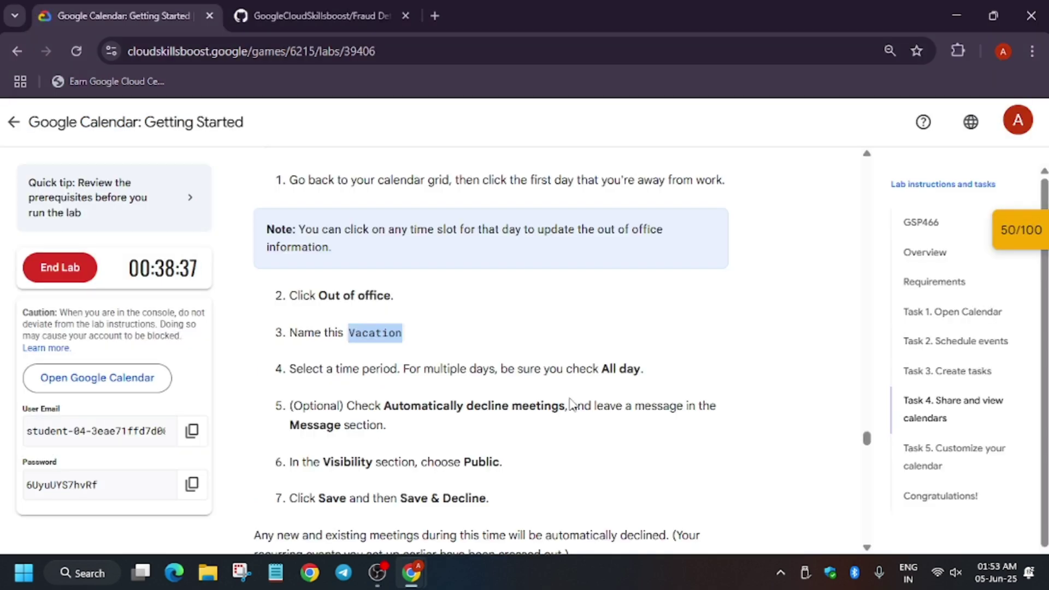
scroll(481, 425, down, 2)
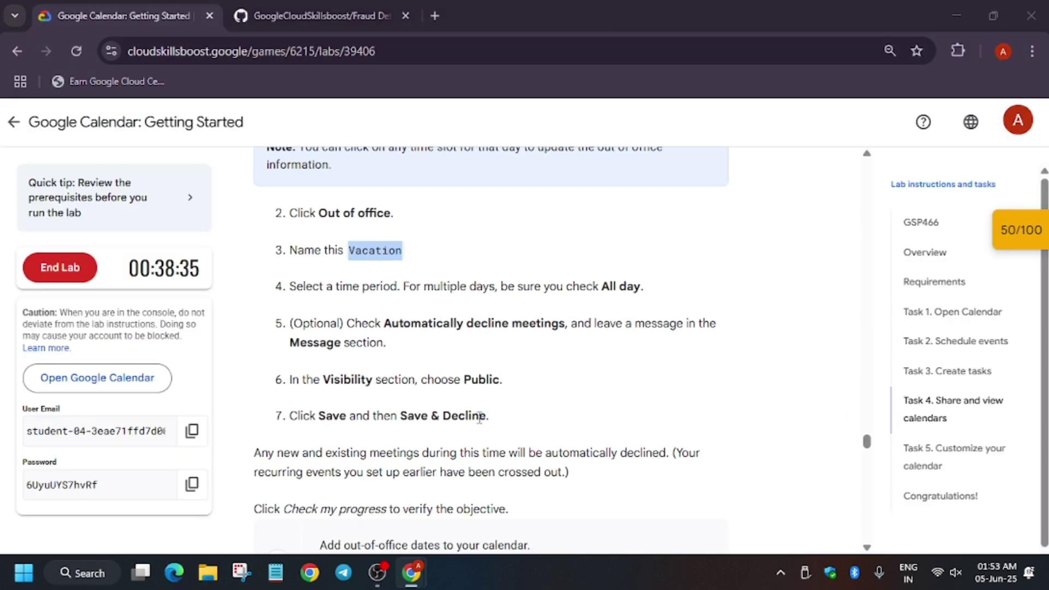
key(alt+Tab)
key(alt+Tab)
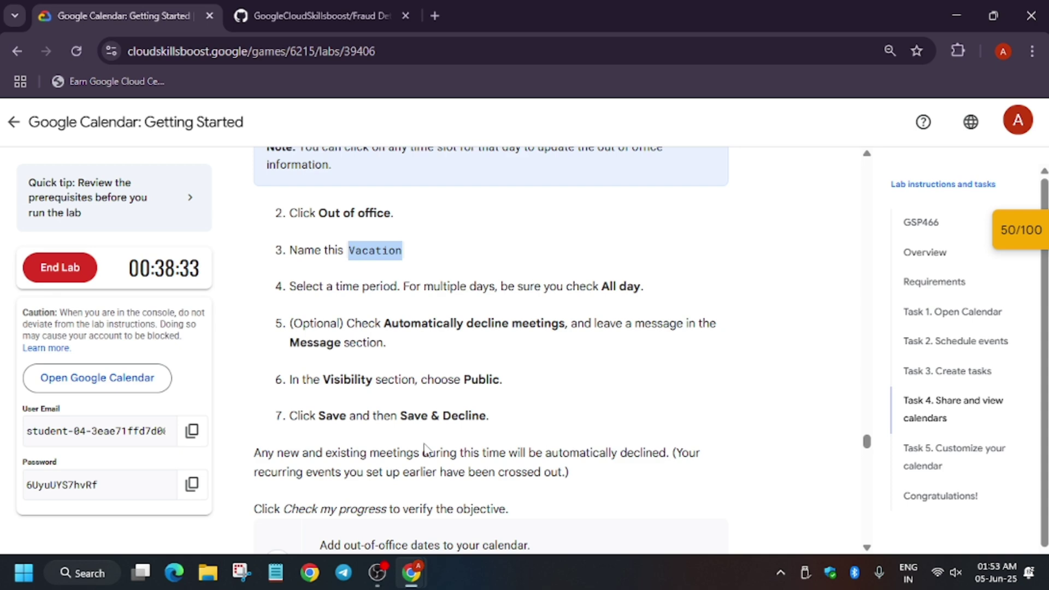
key(alt+Tab)
click(410, 303)
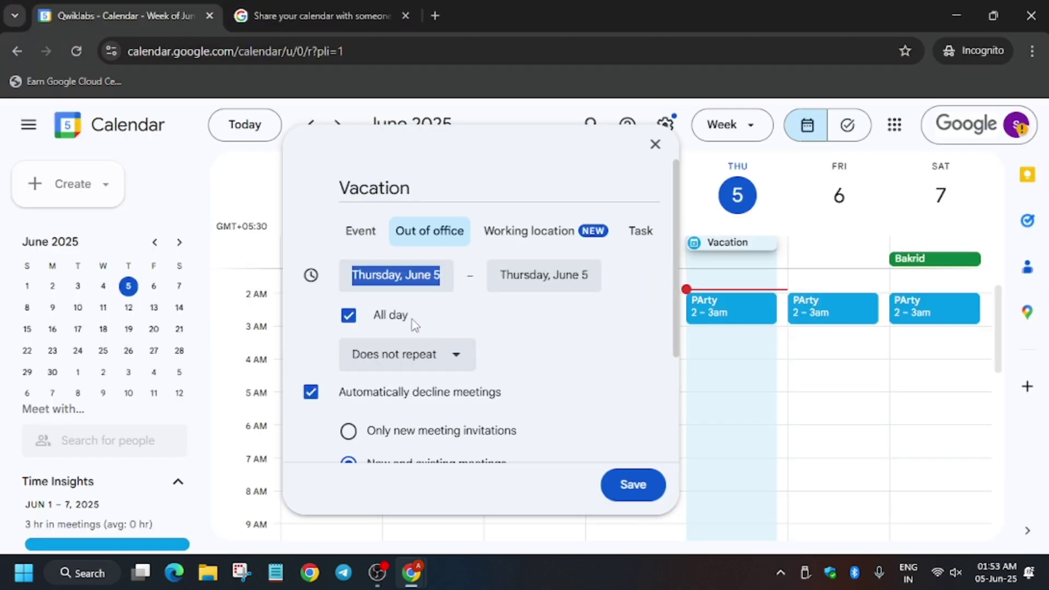
click(655, 491)
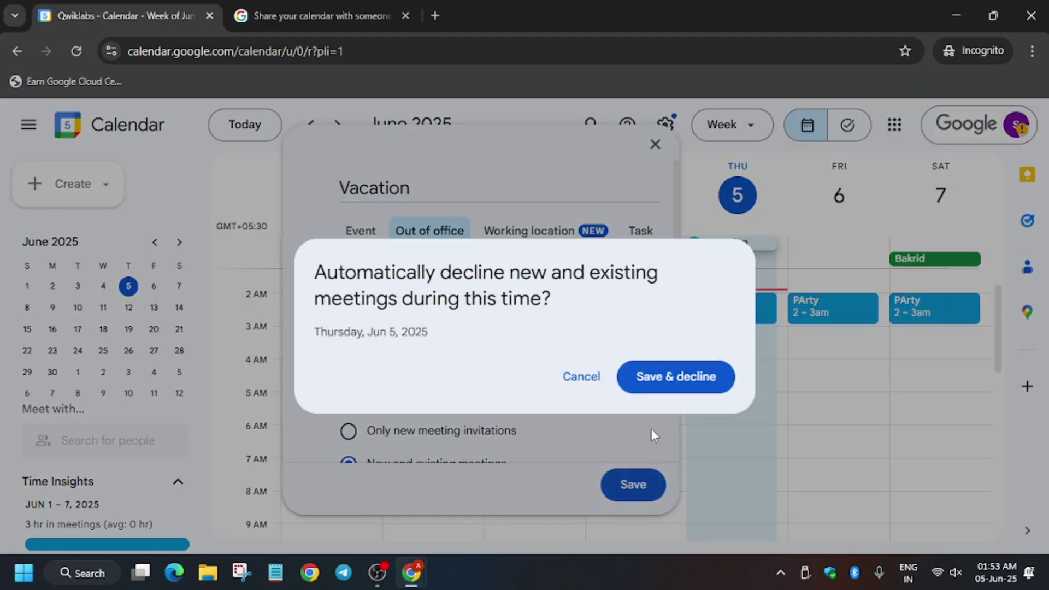
click(689, 379)
Step: Run Check my progress for the out-of-office task and scroll to Manage event notifications
key(alt+Tab)
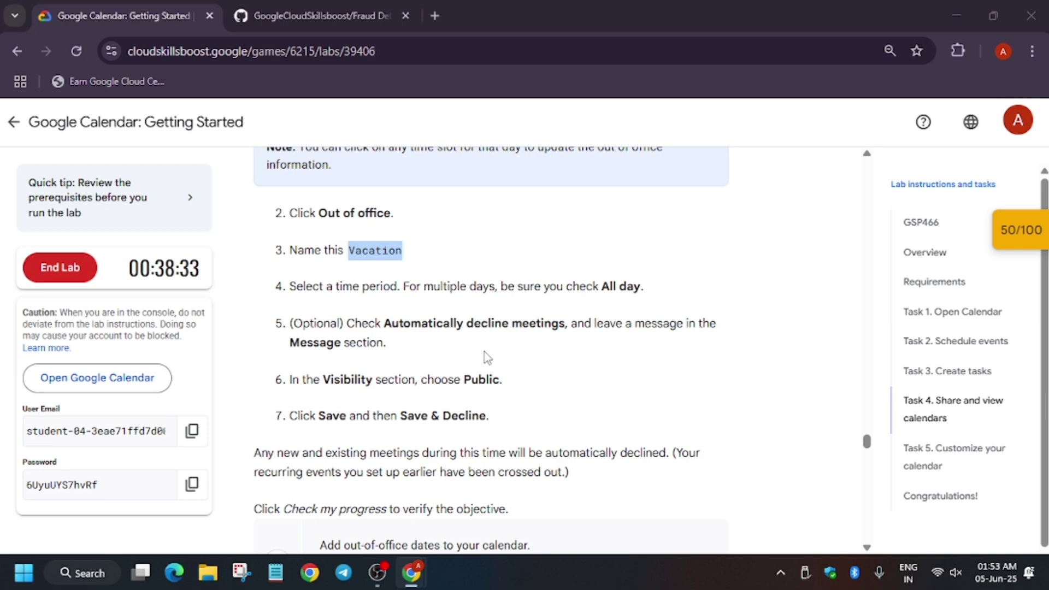
scroll(457, 379, down, 5)
click(426, 334)
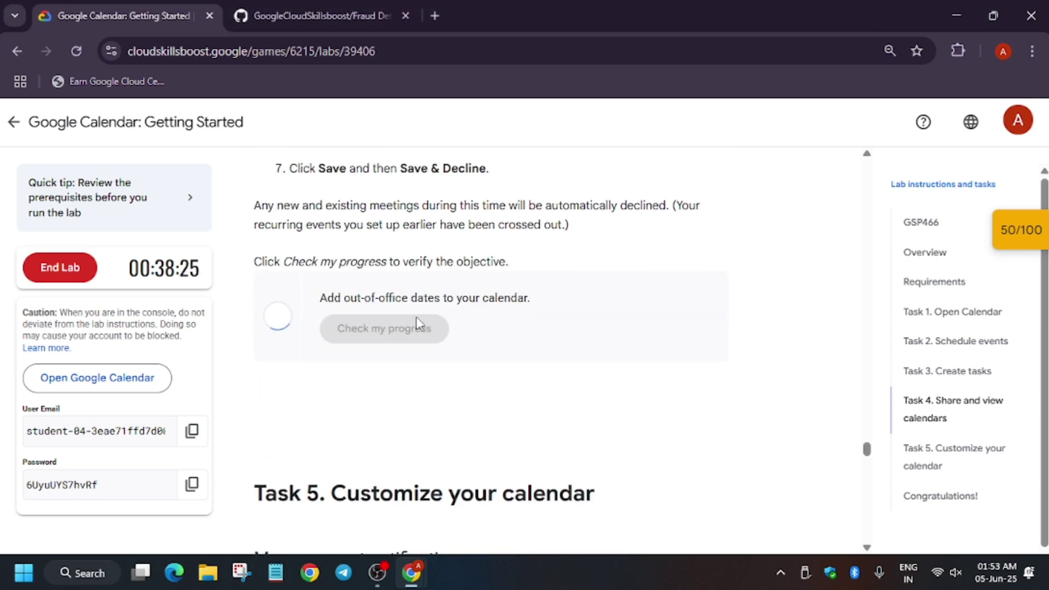
scroll(445, 335, down, 8)
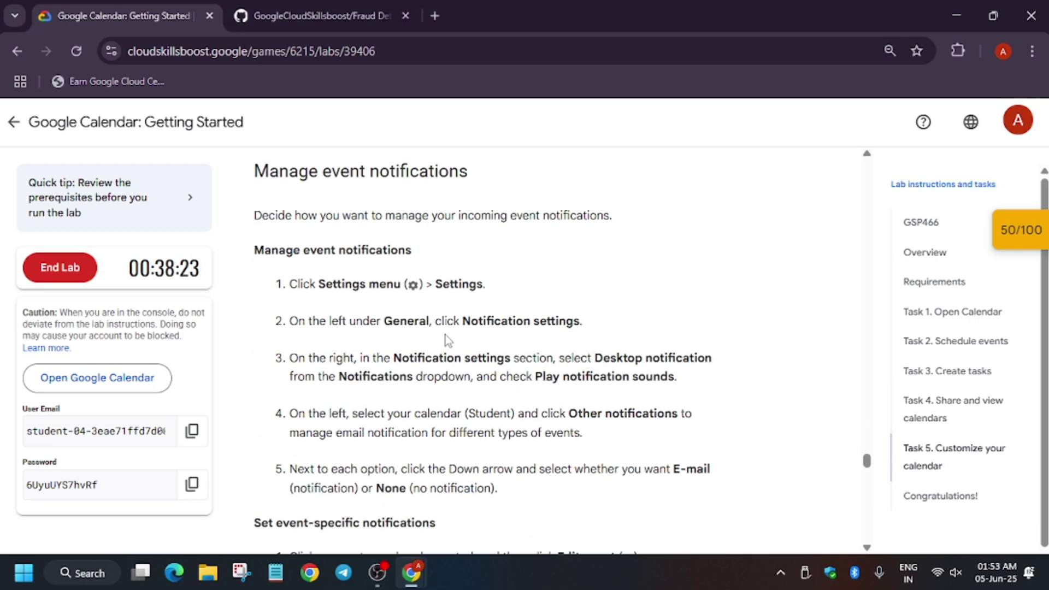
scroll(444, 335, down, 2)
key(alt+Tab)
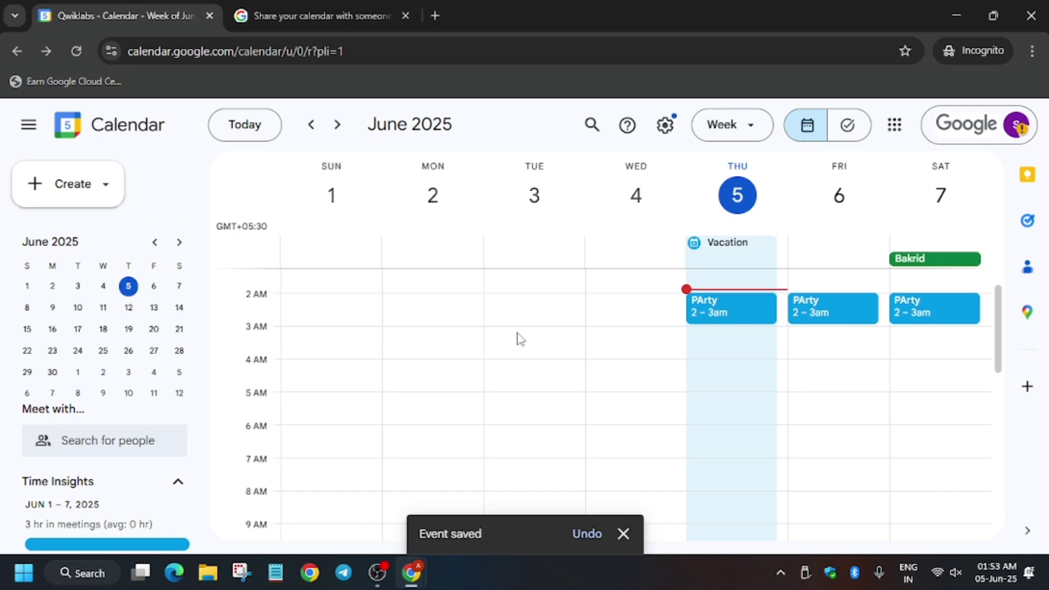
key(alt+Tab)
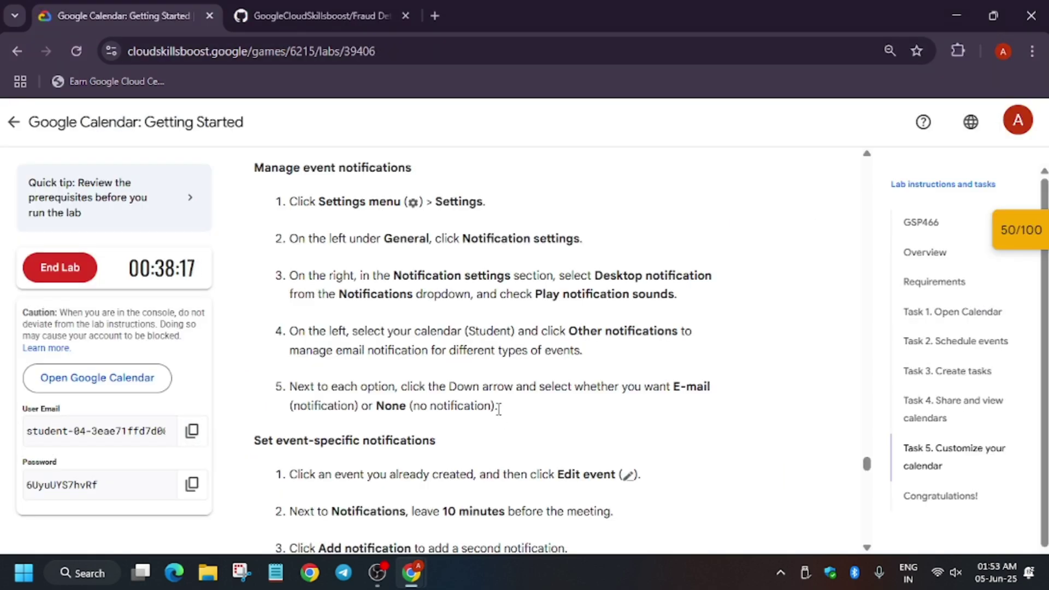
key(alt+Tab)
Step: Change the Notifications setting in Calendar settings to Desktop notifications
click(666, 126)
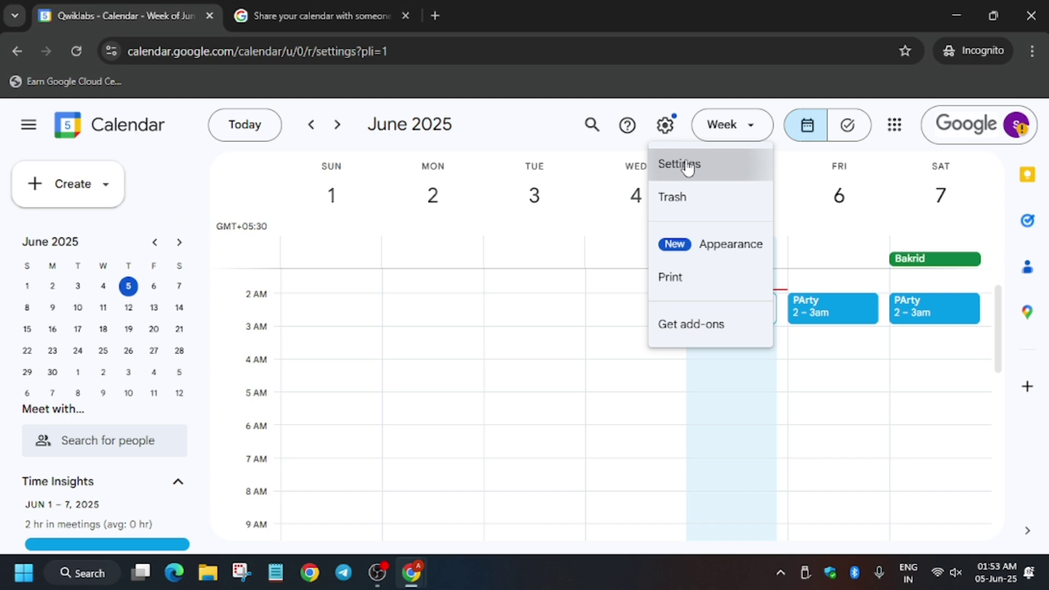
click(676, 165)
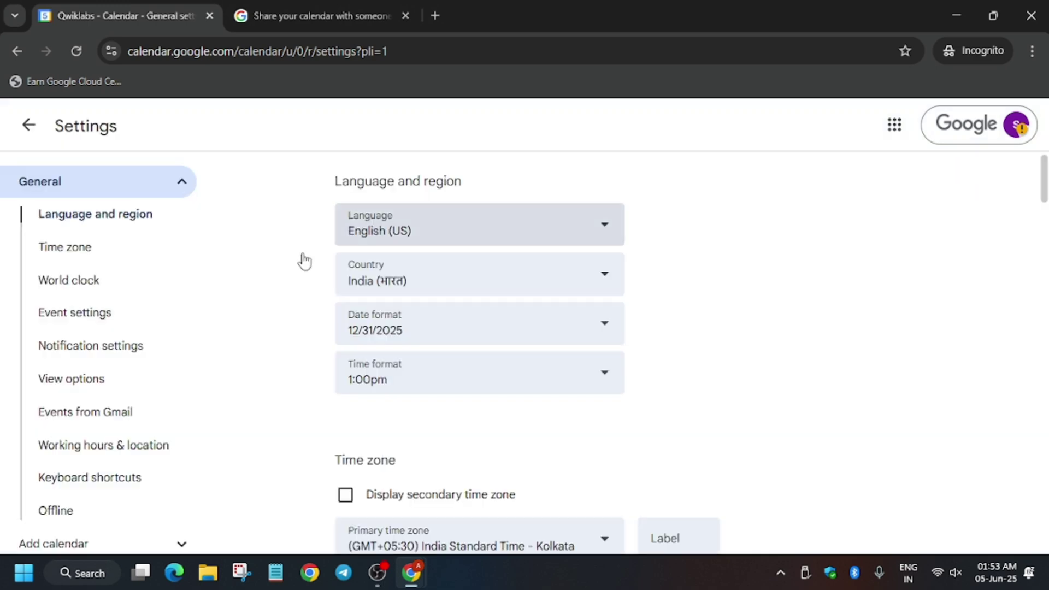
click(78, 353)
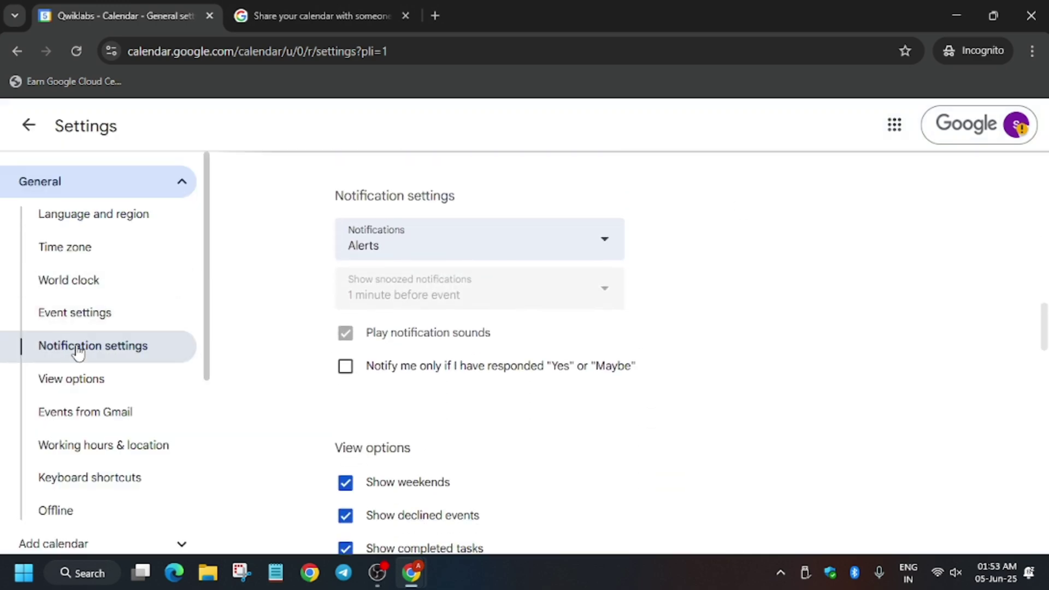
click(488, 231)
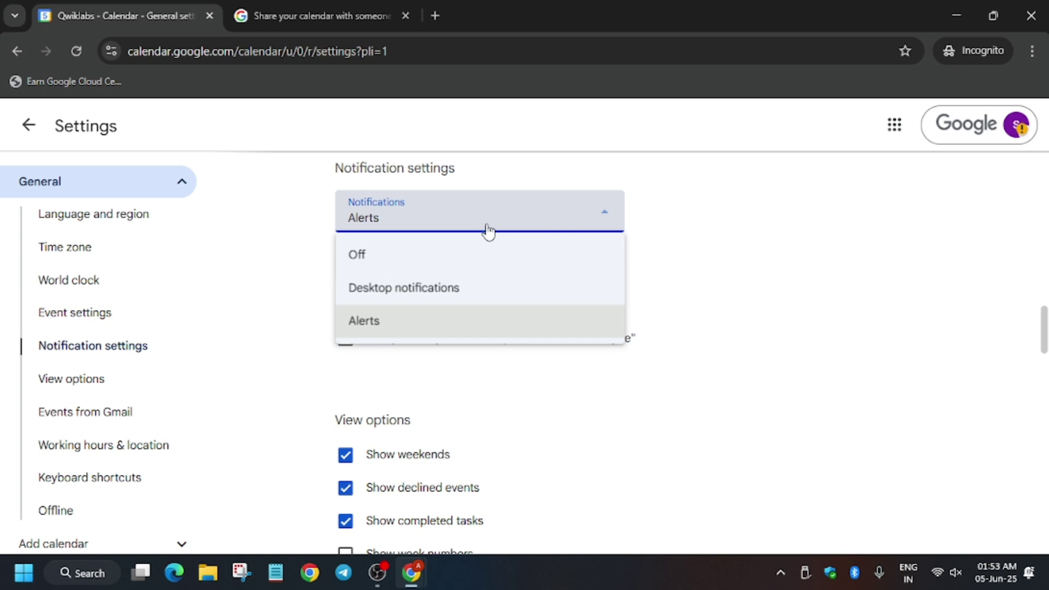
click(459, 281)
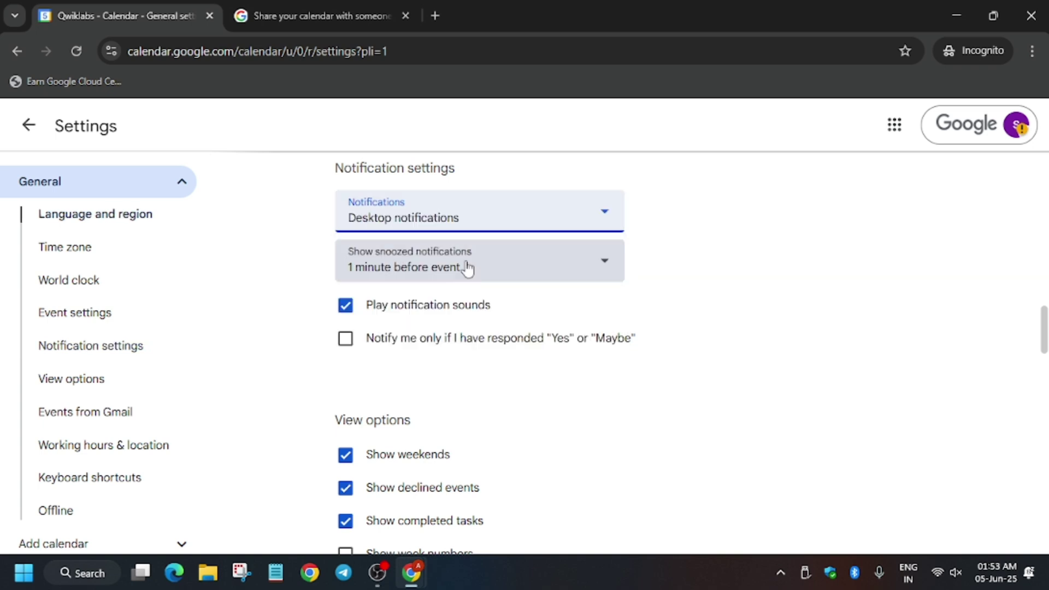
click(466, 268)
key(alt+Tab)
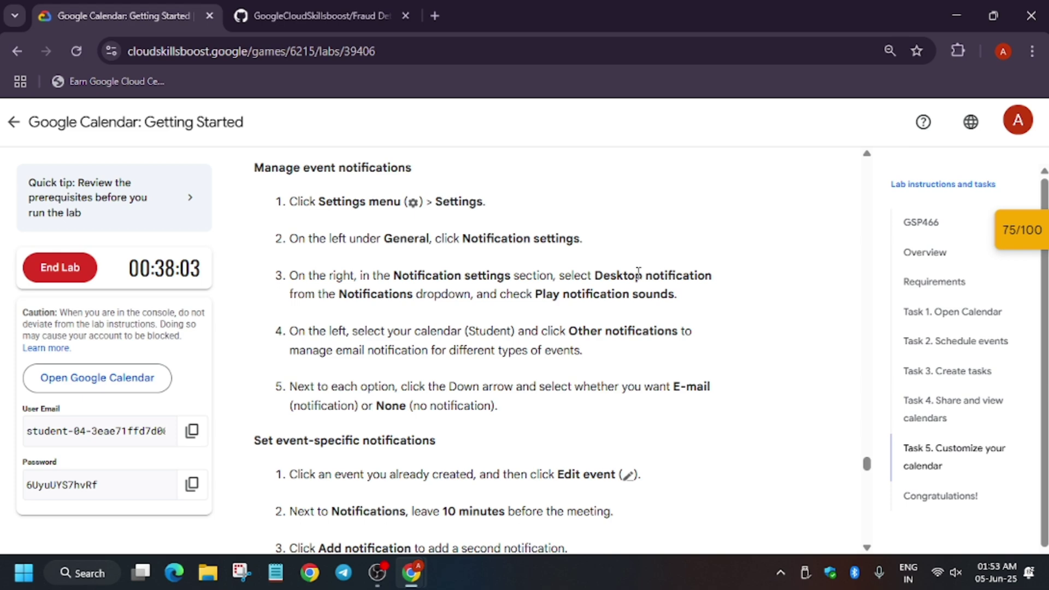
Step: Review the 'Set event-specific notifications' instructions alongside the Calendar settings window
key(alt+Tab)
key(alt+Tab)
scroll(552, 339, down, 5)
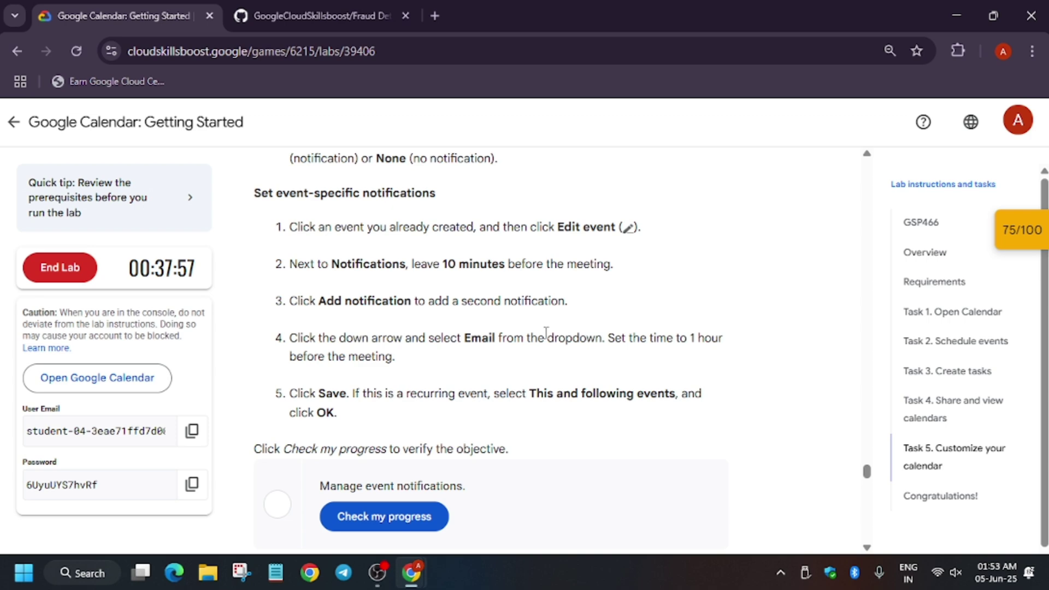
Step: In the student's calendar settings, add an Email event notification set to 1 hour
key(alt+Tab)
scroll(106, 403, down, 5)
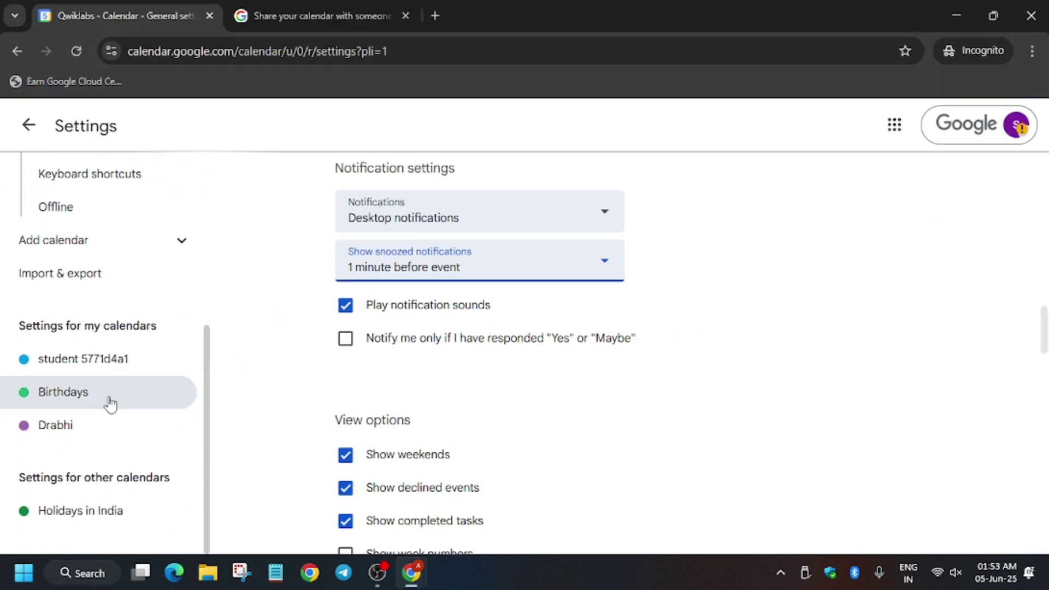
click(106, 375)
scroll(517, 394, down, 4)
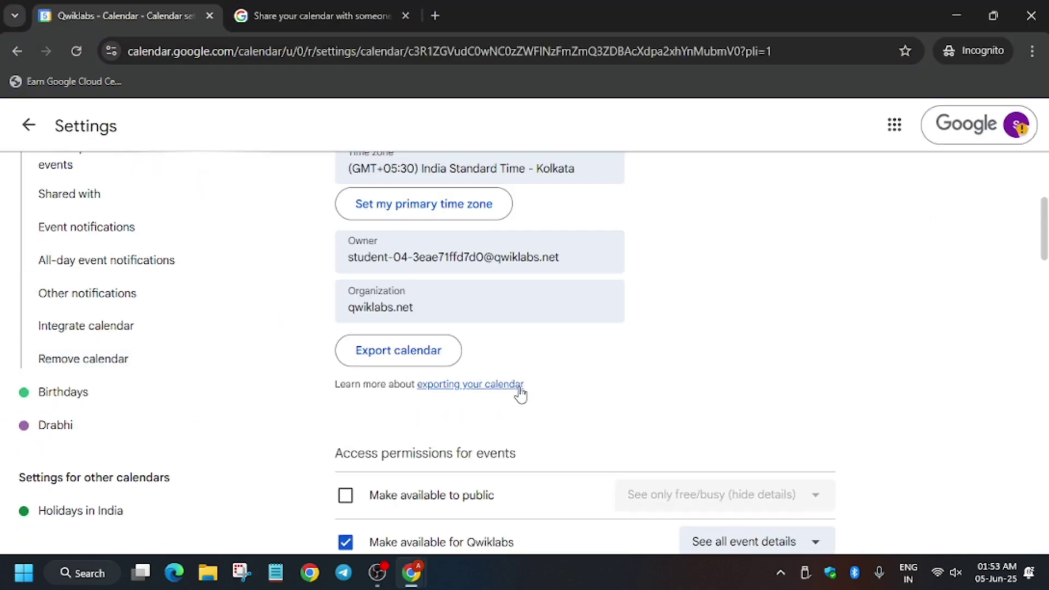
scroll(469, 362, down, 12)
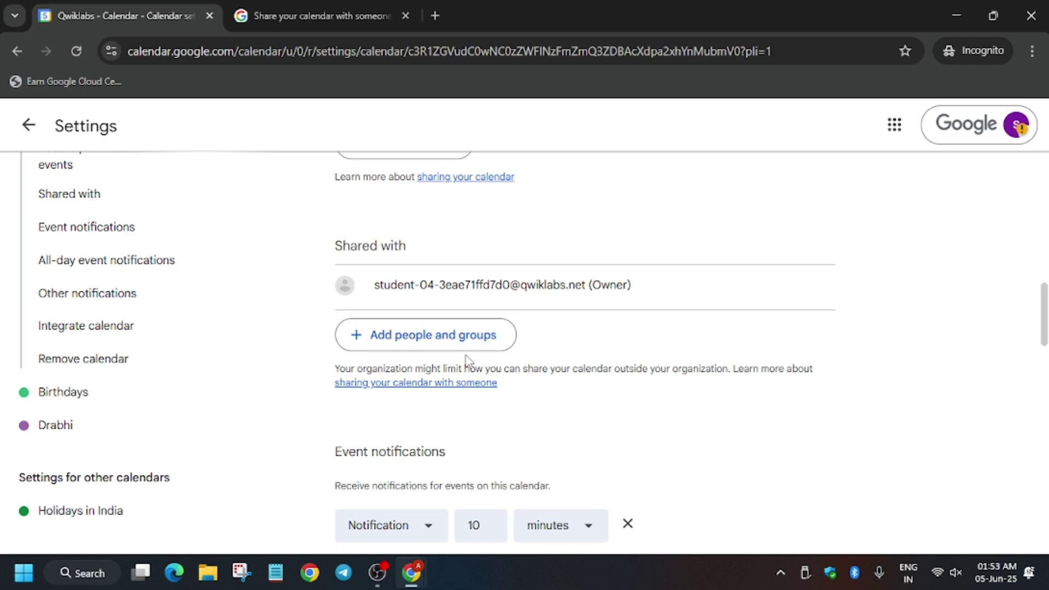
scroll(469, 362, up, 2)
click(410, 405)
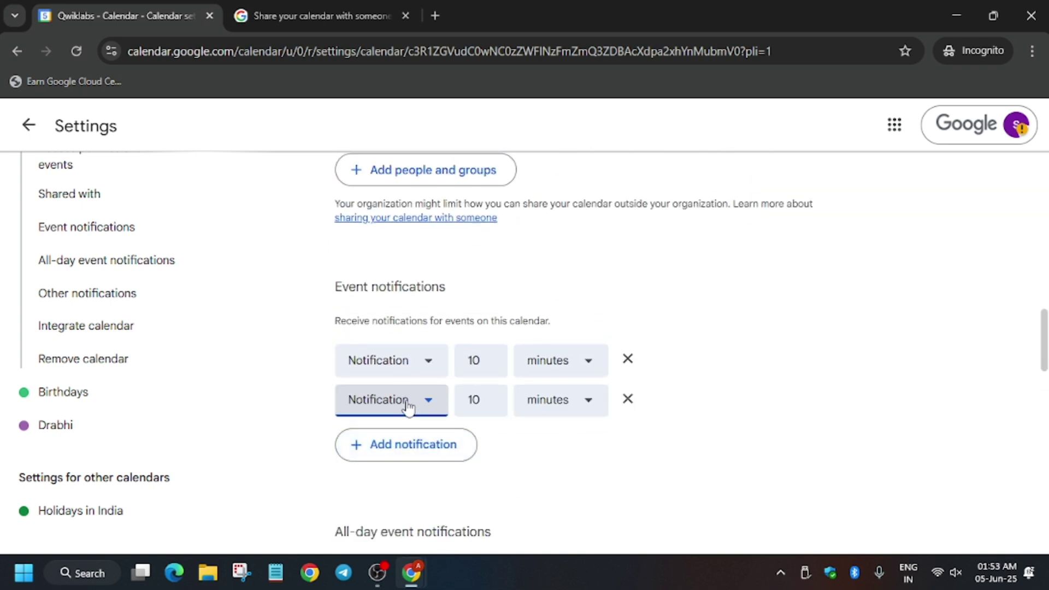
click(407, 407)
click(399, 440)
click(455, 397)
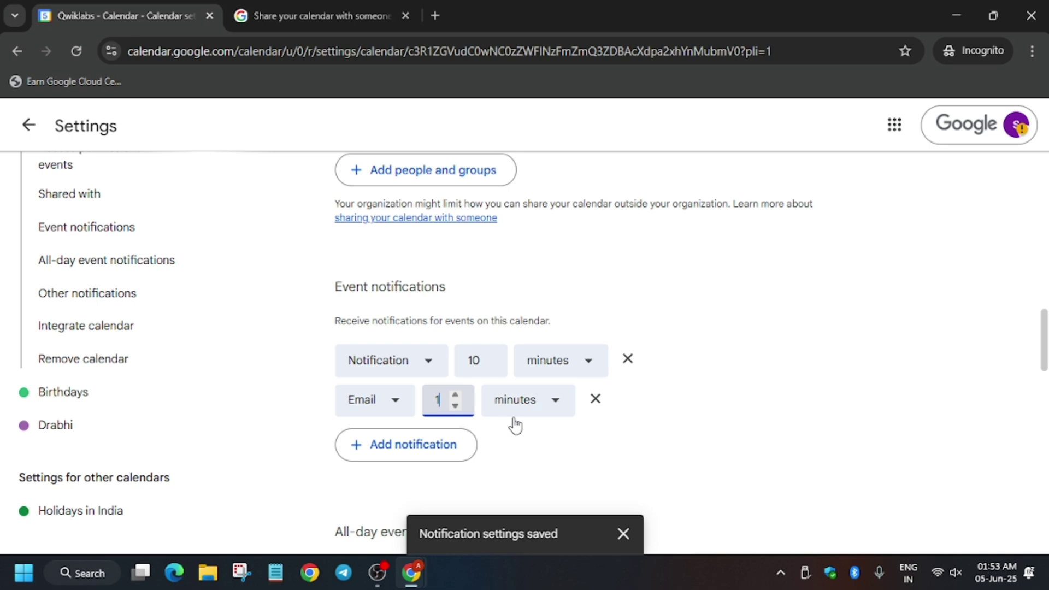
click(524, 401)
click(518, 302)
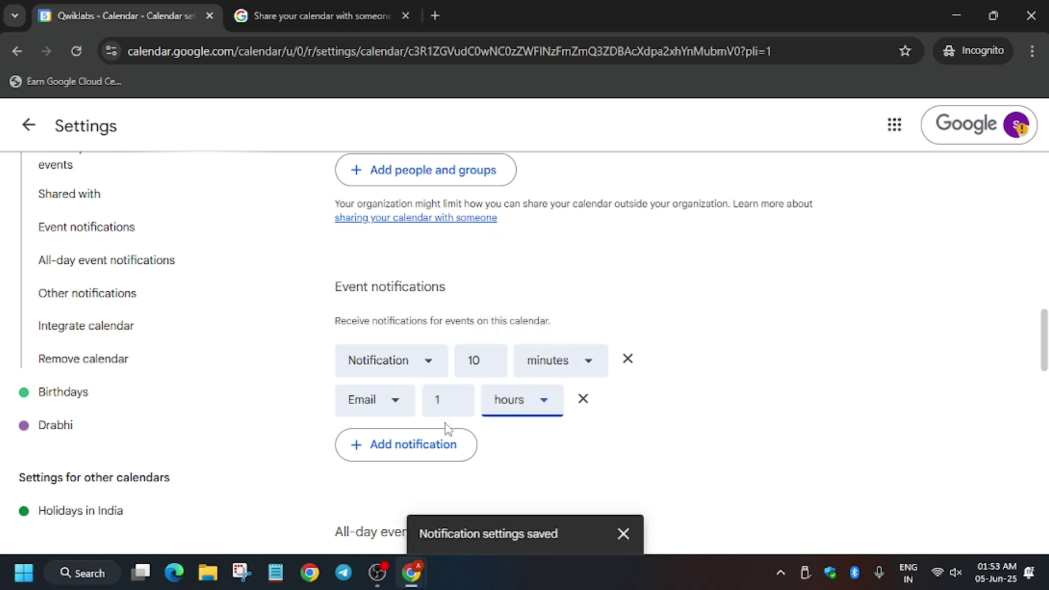
Step: Go back to the week view and open Friday's PArty event for editing
key(alt+Tab)
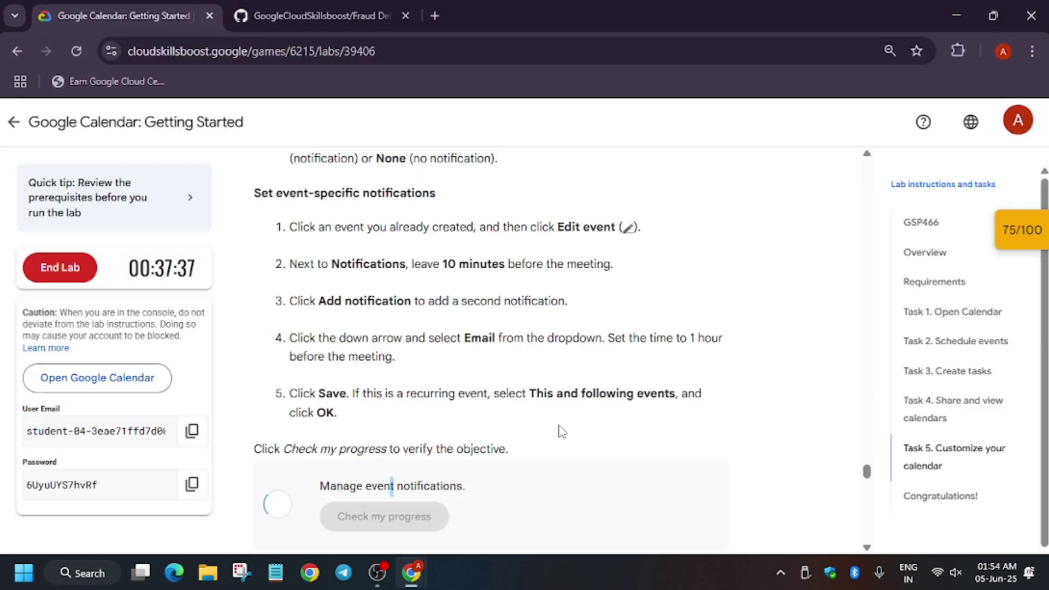
key(alt+Tab)
scroll(499, 375, up, 4)
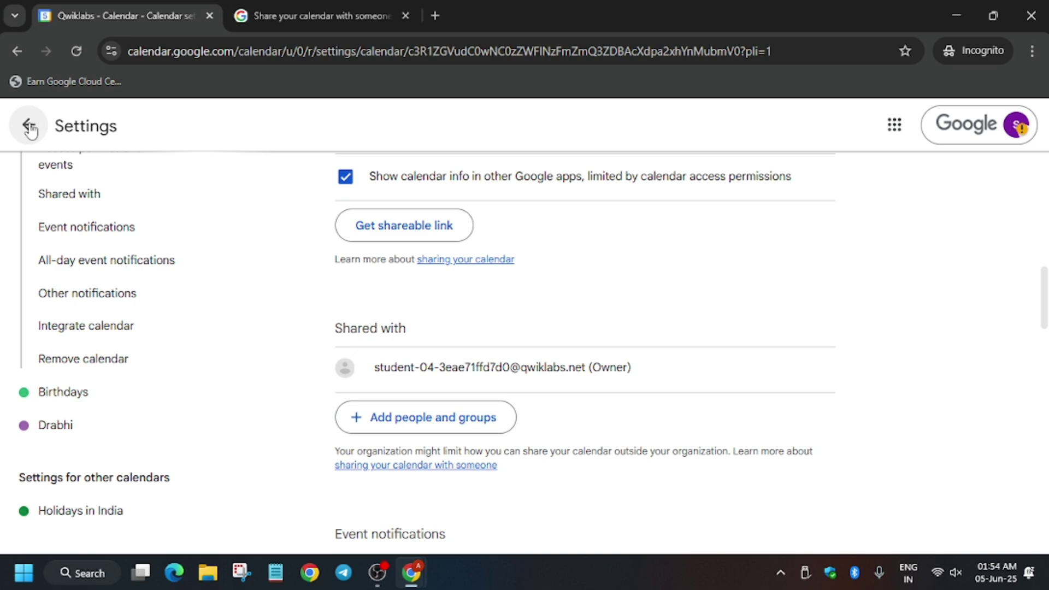
click(31, 125)
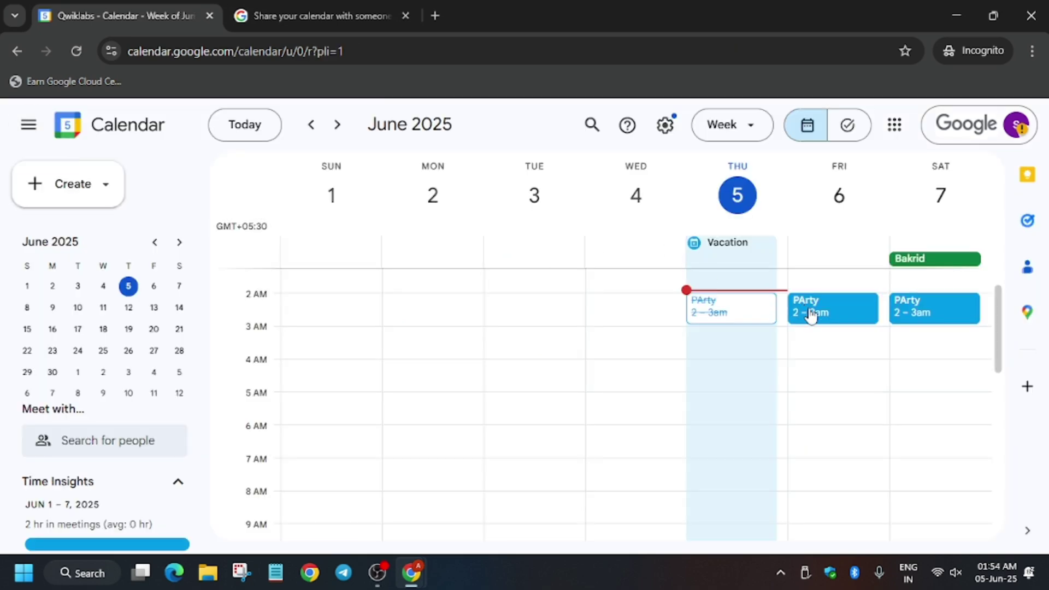
click(811, 316)
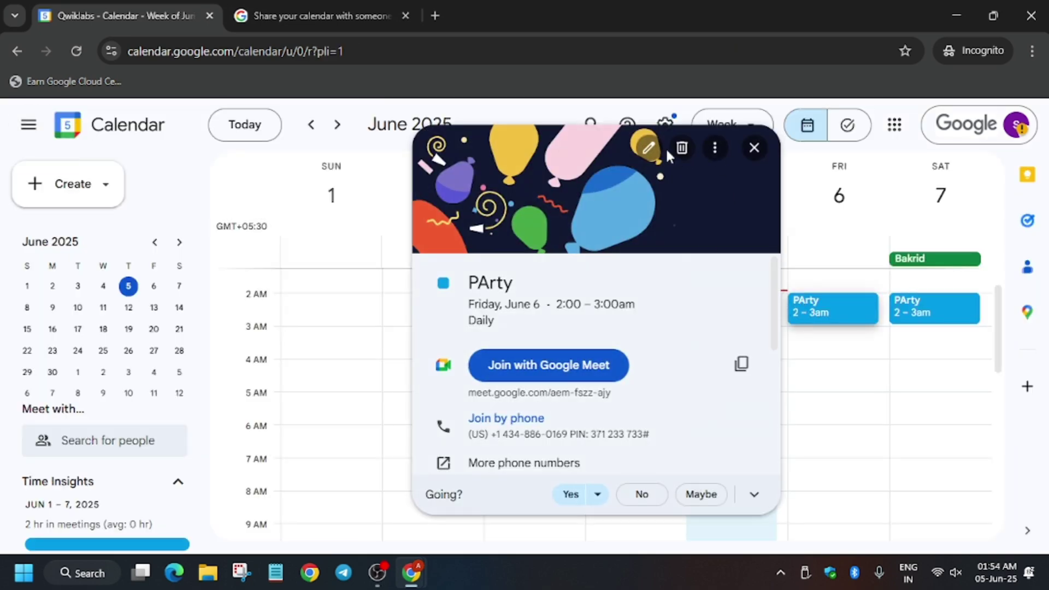
click(646, 148)
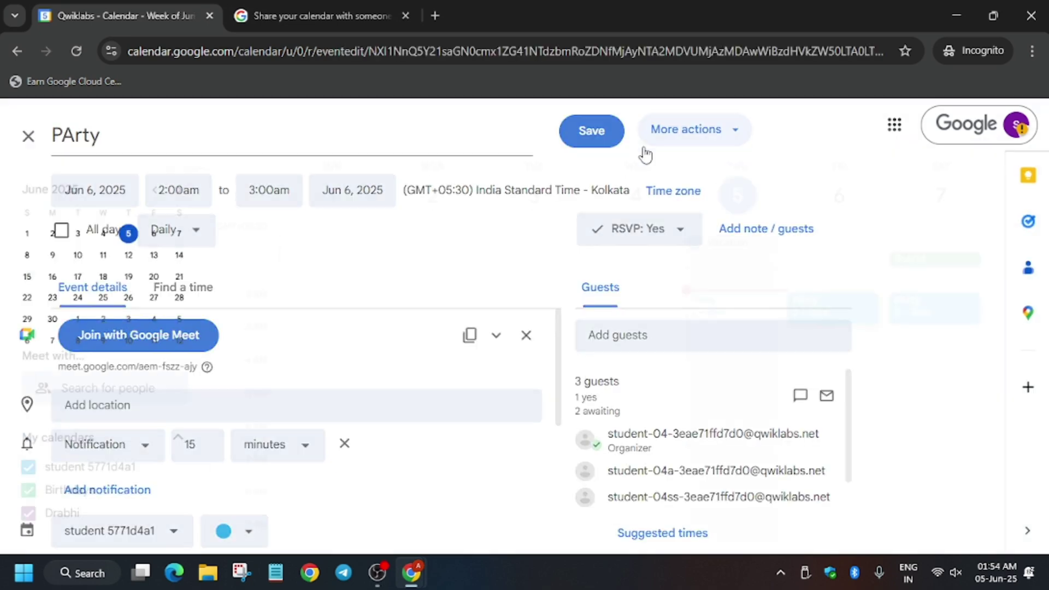
Step: Add an Email 1-hour reminder, save for this and following events, then run the progress check
click(110, 408)
click(110, 407)
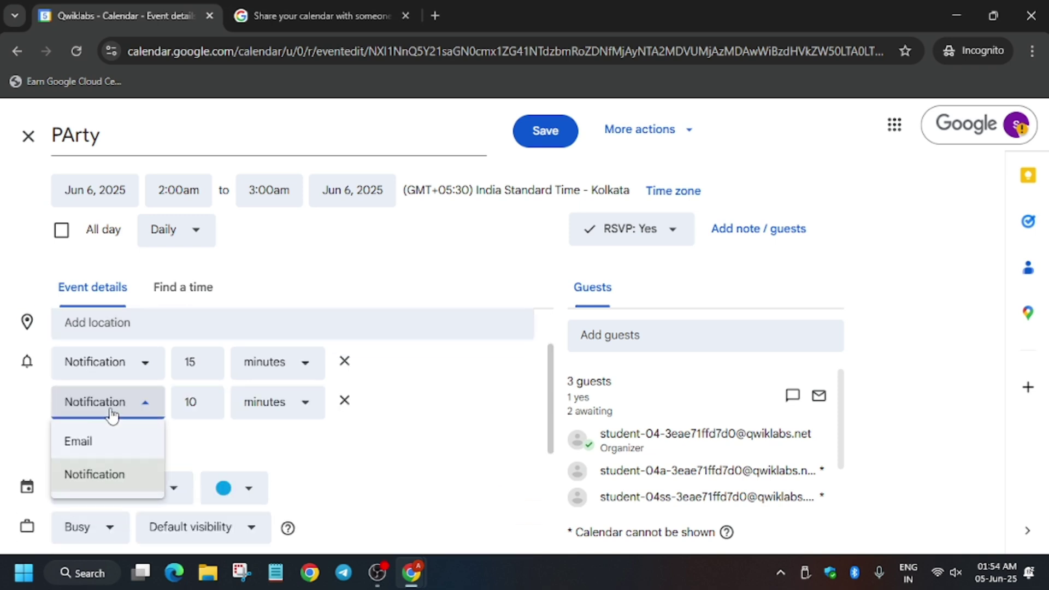
click(130, 440)
click(158, 402)
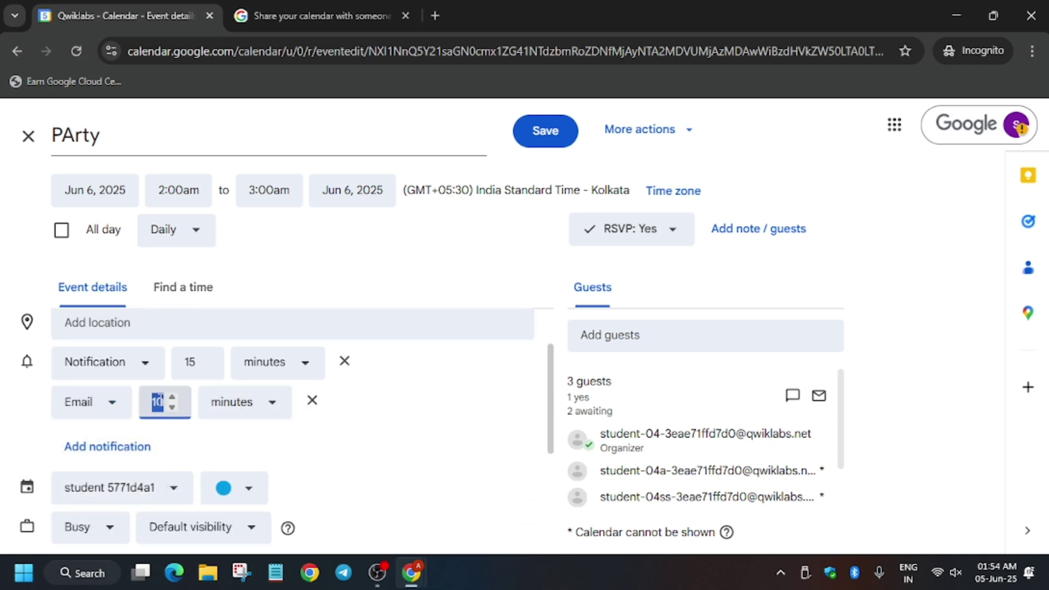
click(229, 404)
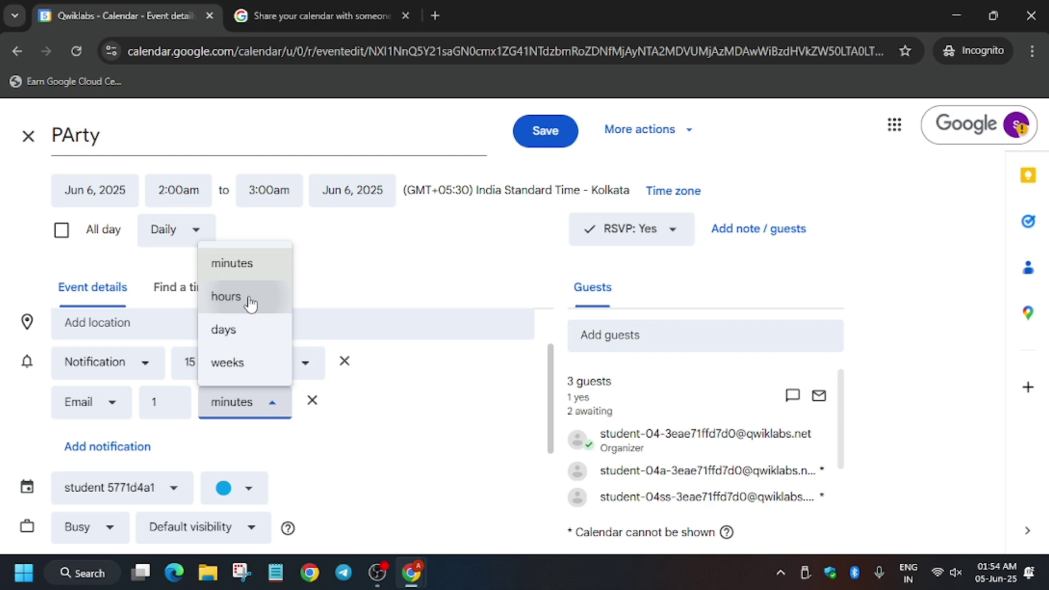
click(417, 446)
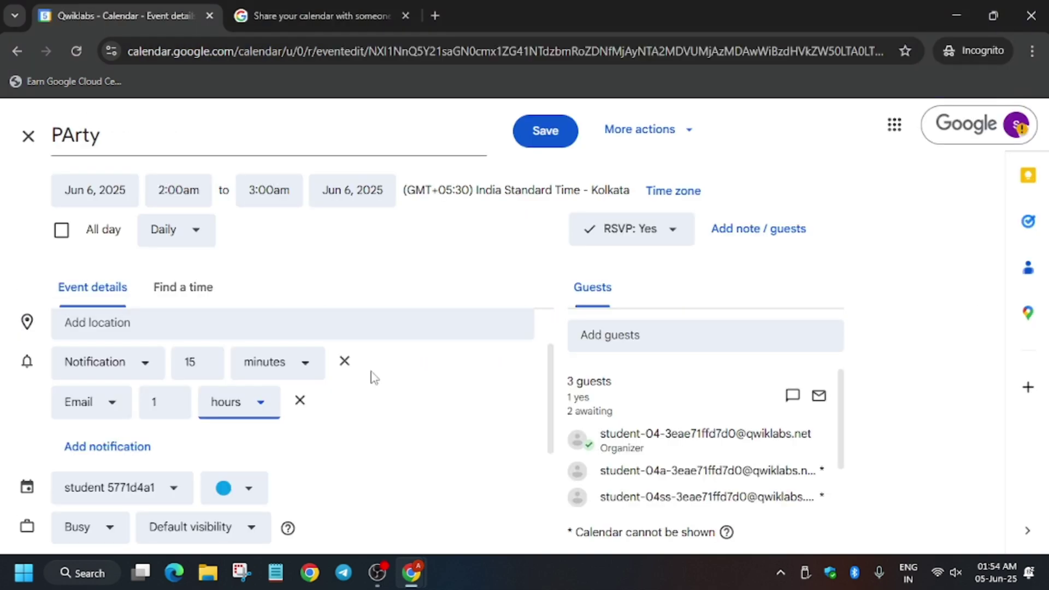
click(543, 136)
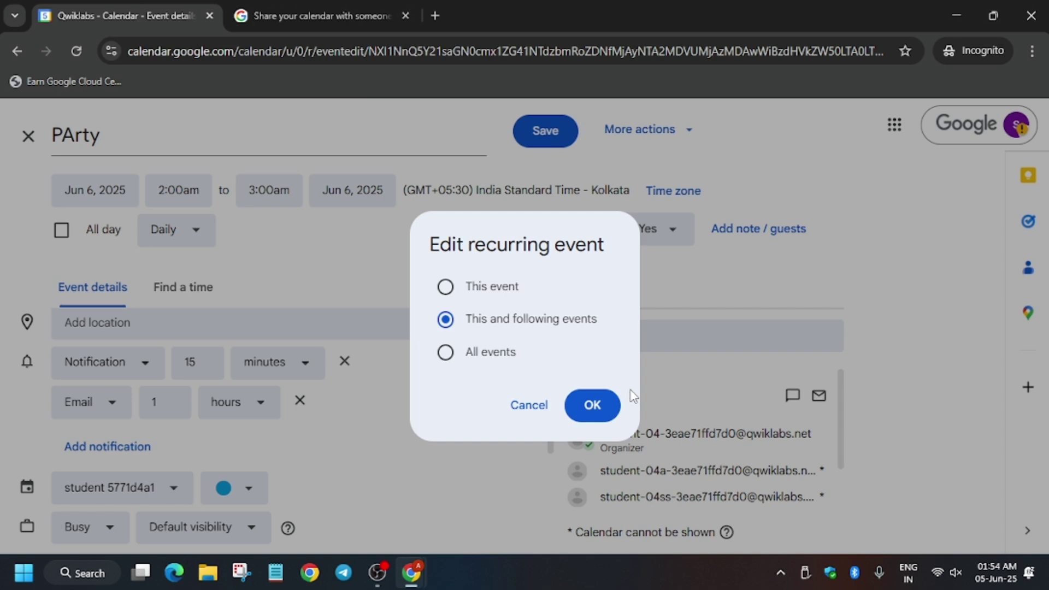
click(591, 405)
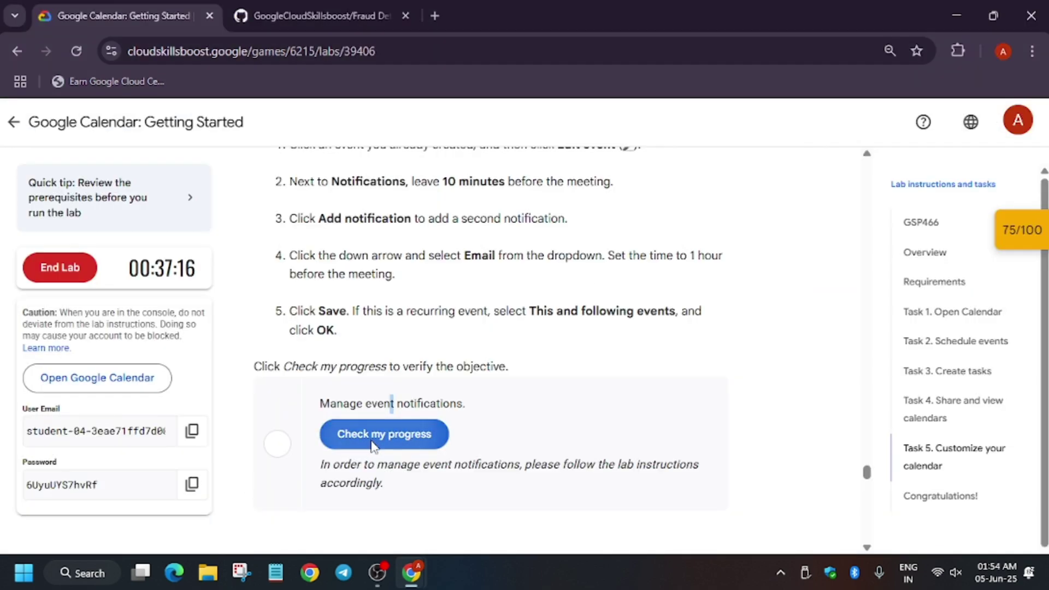
click(373, 437)
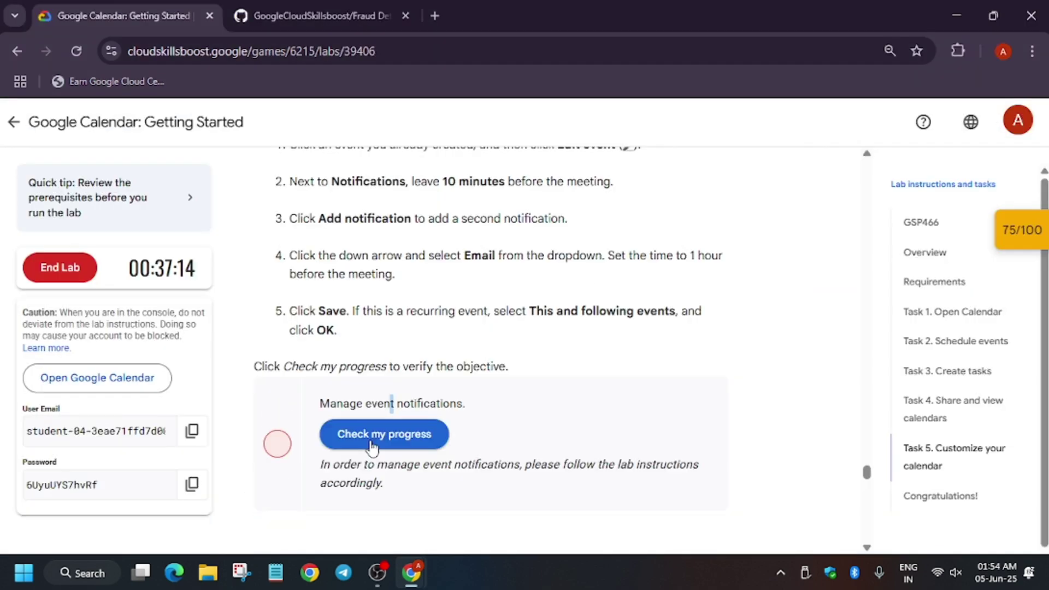
click(372, 444)
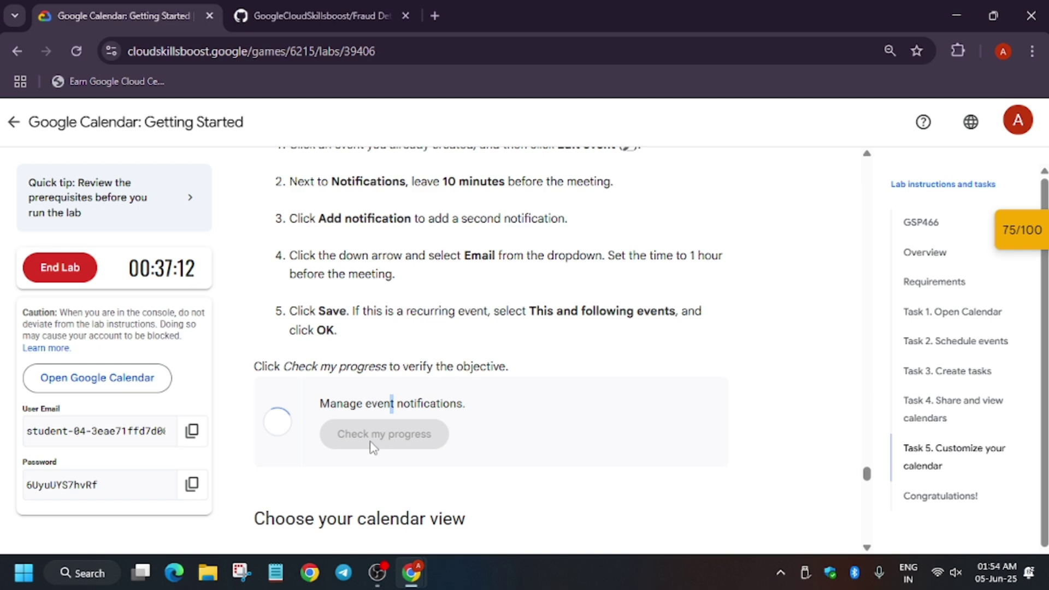
Step: Set Friday's PArty notification to 10 minutes and confirm the save for the recurring series
key(alt+Tab)
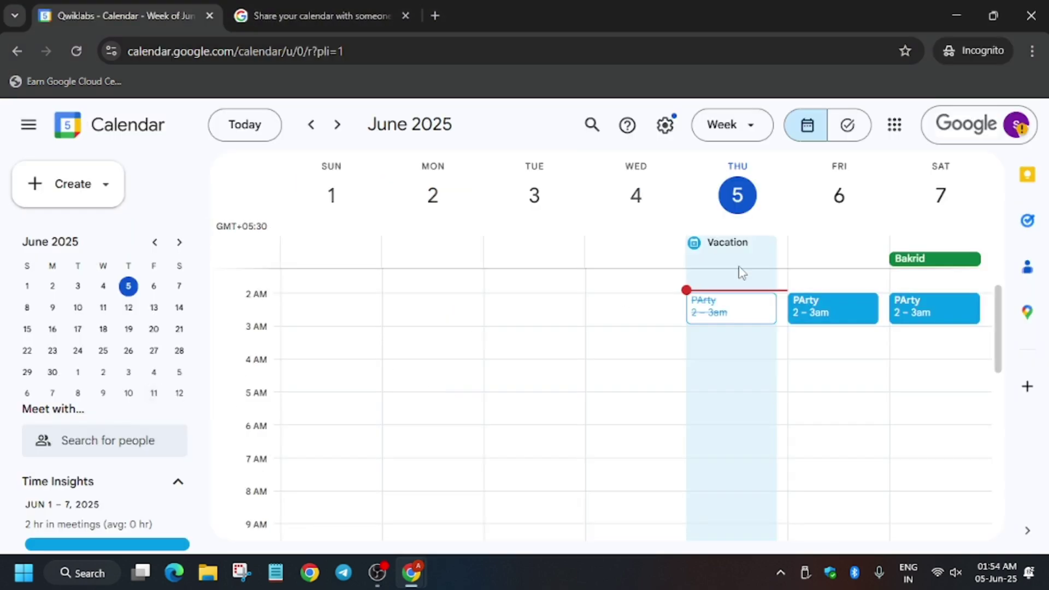
click(814, 308)
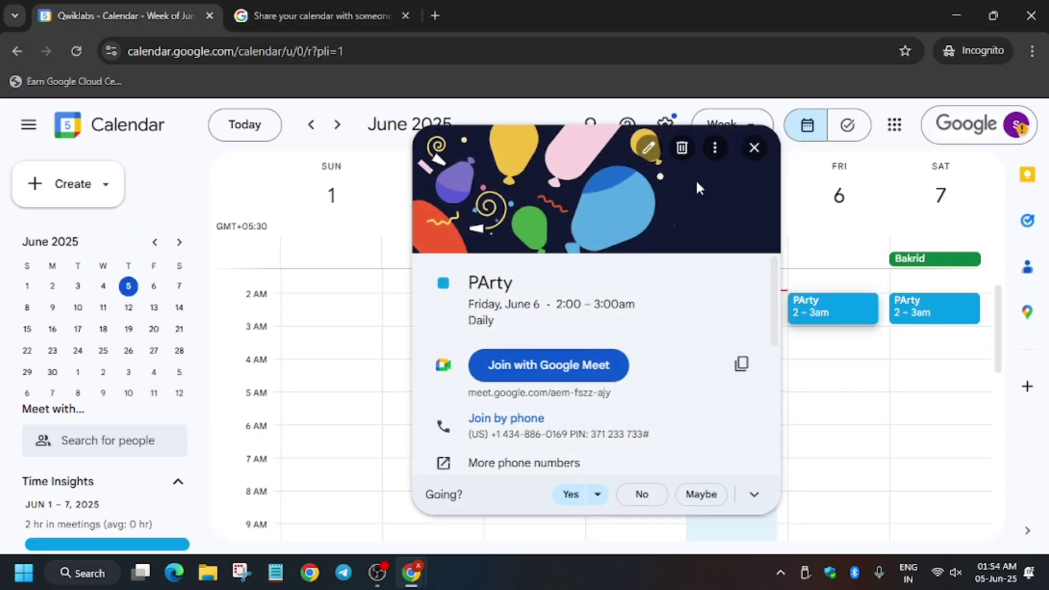
click(648, 148)
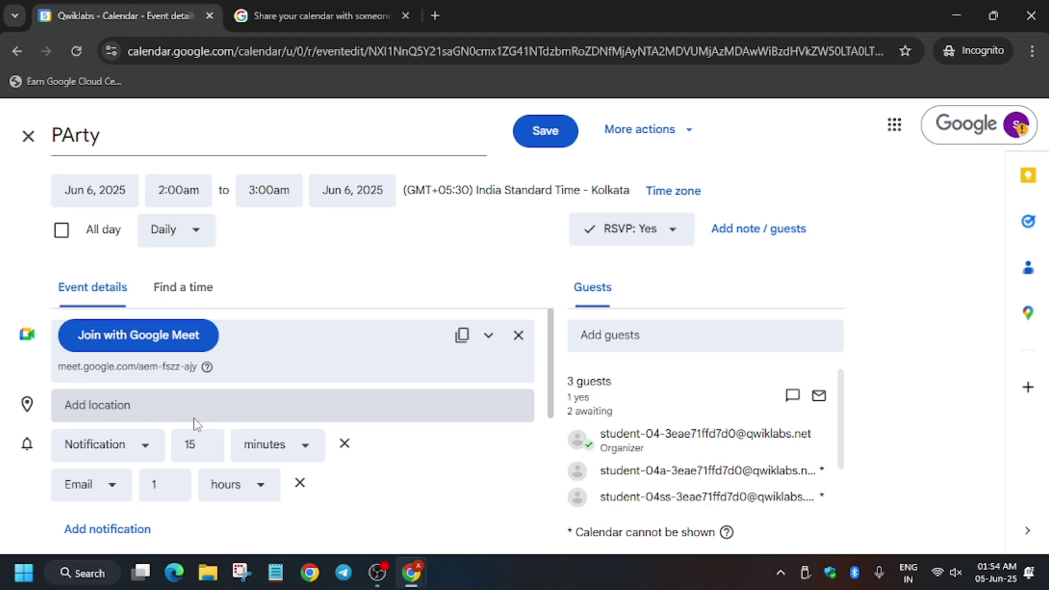
click(204, 441)
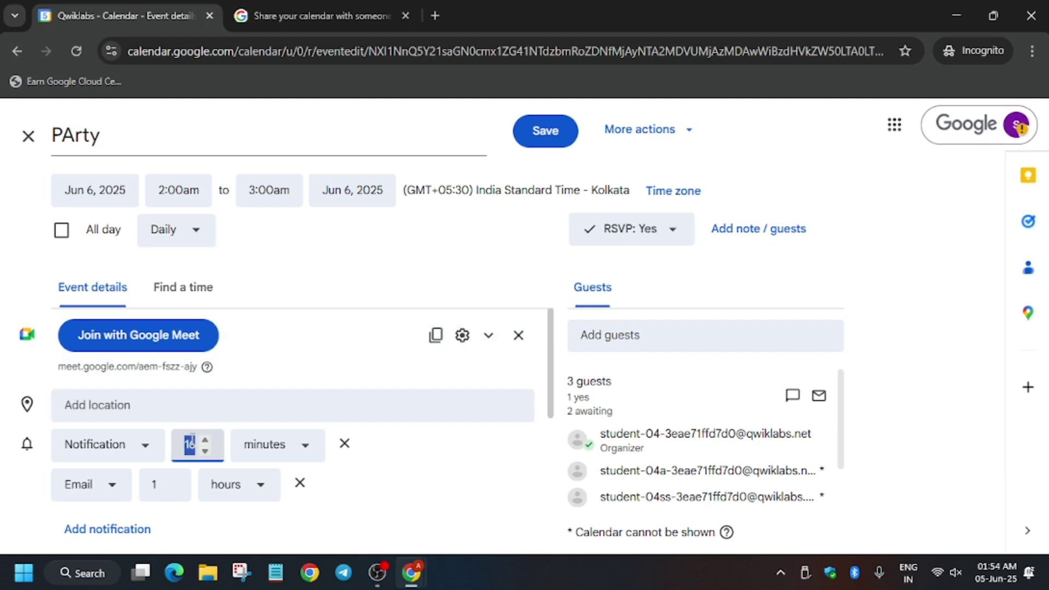
click(543, 143)
click(592, 405)
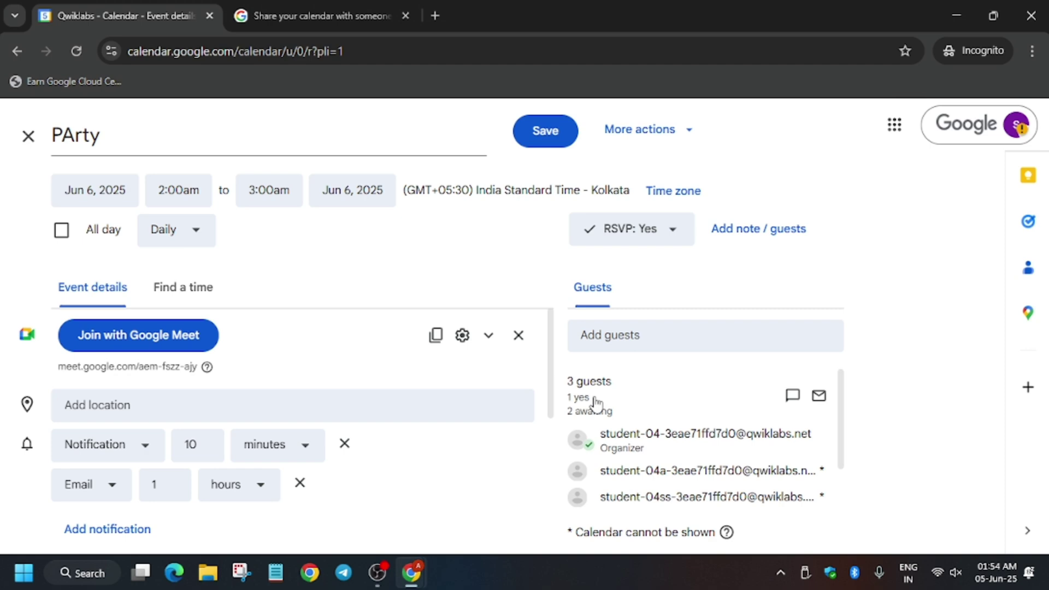
key(alt+Tab)
Step: Verify Manage event notifications, then open the Checkpoints list from the 75/100 score badge
click(395, 450)
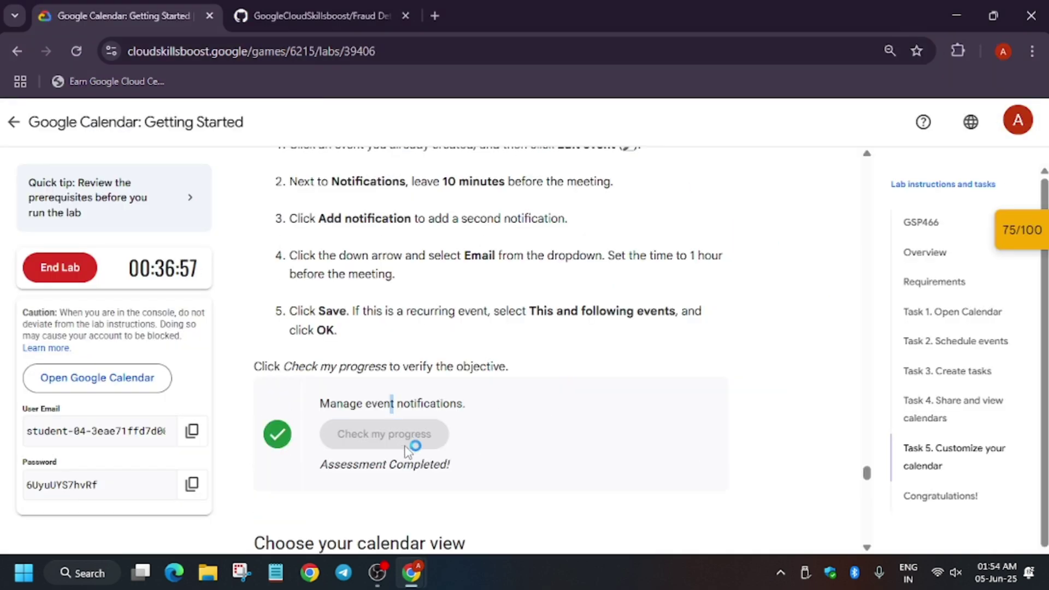
scroll(410, 442, down, 15)
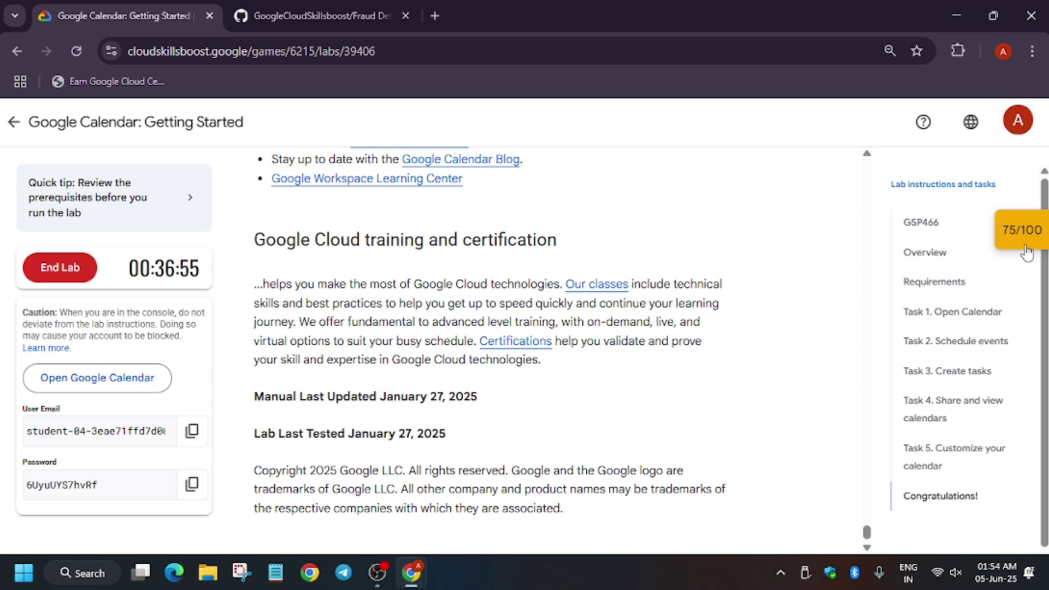
click(1027, 253)
scroll(960, 311, up, 1)
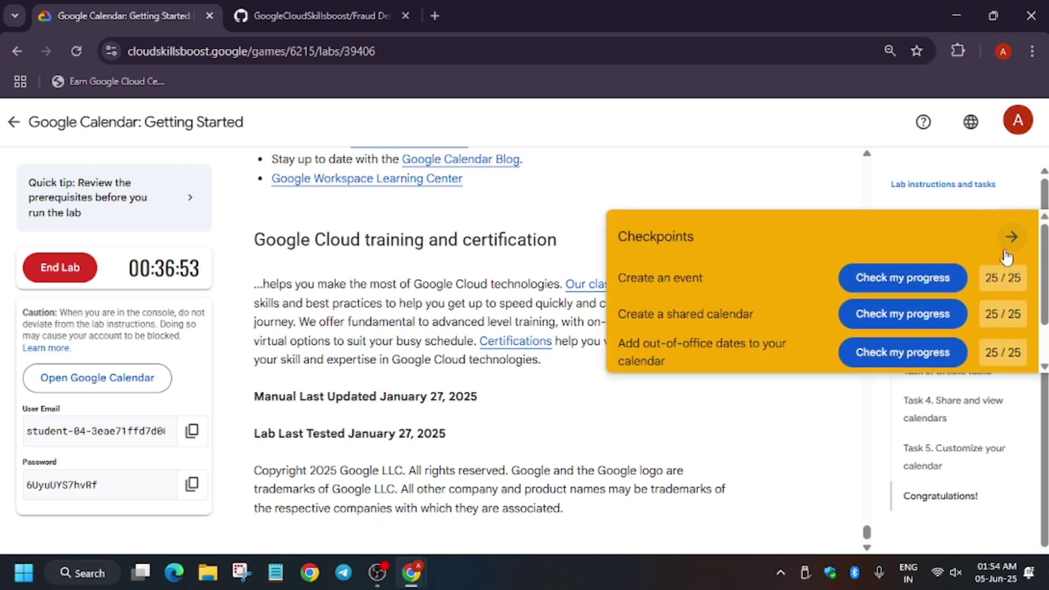